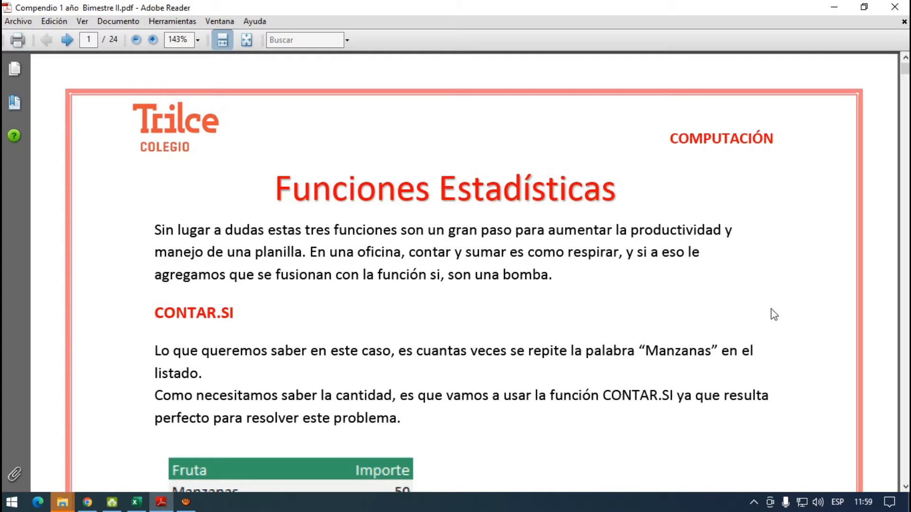
- Review the CONTAR.SI introduction and its fruit example table on the first page of the PDF
scroll(770, 309, down, 3)
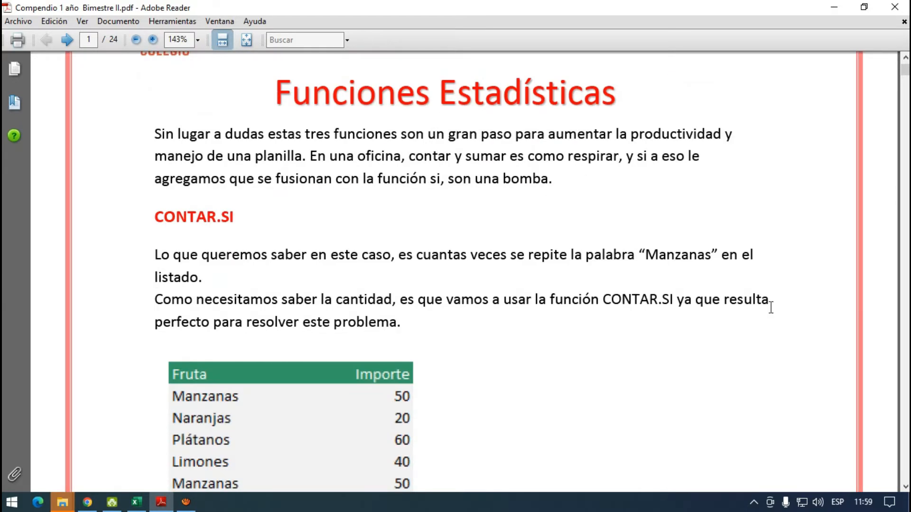
scroll(771, 310, up, 1)
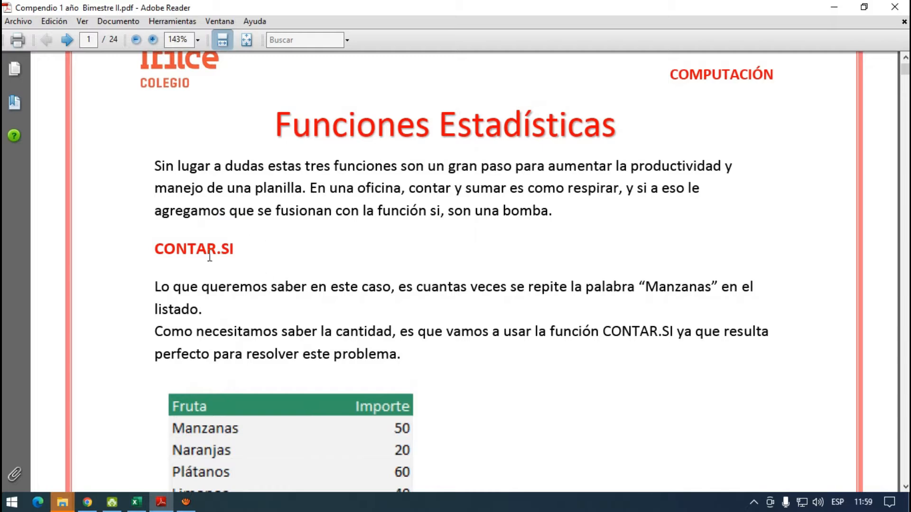
drag(216, 249, 155, 249)
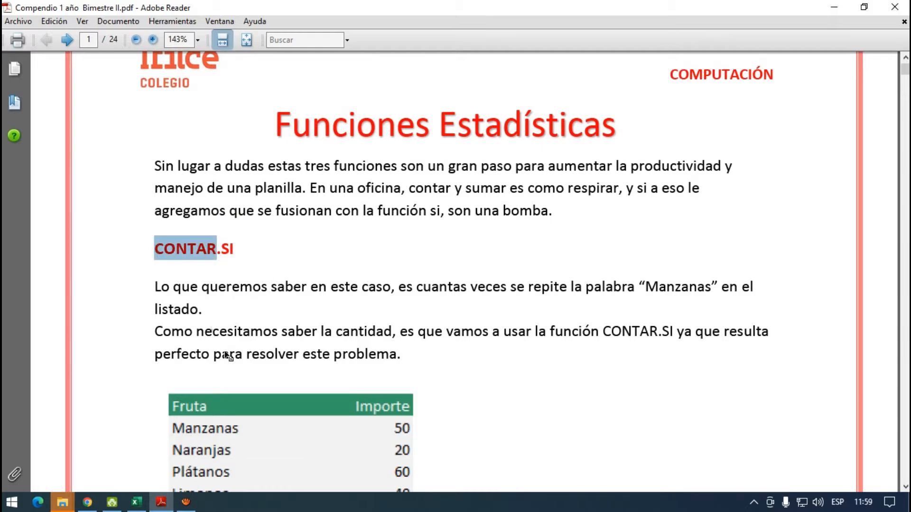
scroll(280, 410, down, 1)
scroll(279, 410, down, 4)
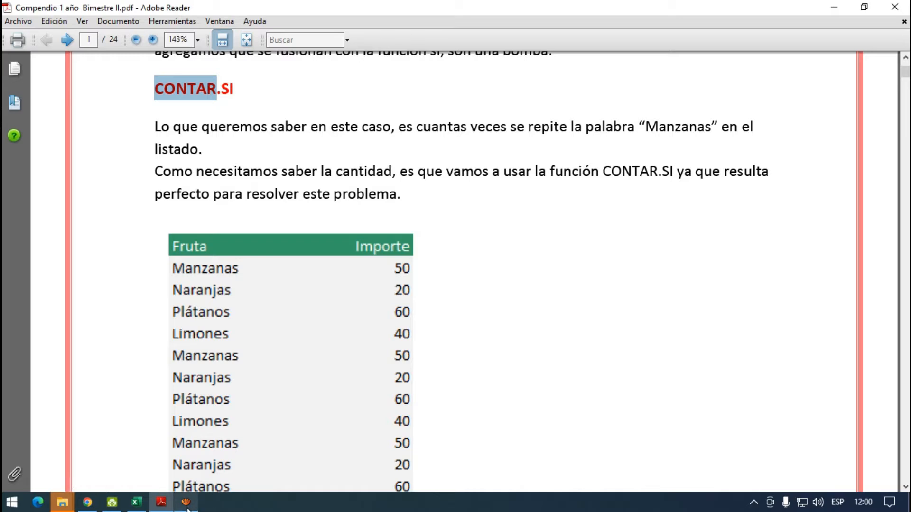
- Switch to the Excel workbook and start a CONTAR.SI formula in M3 for the Colombia branch employee count
mouse_move(186, 507)
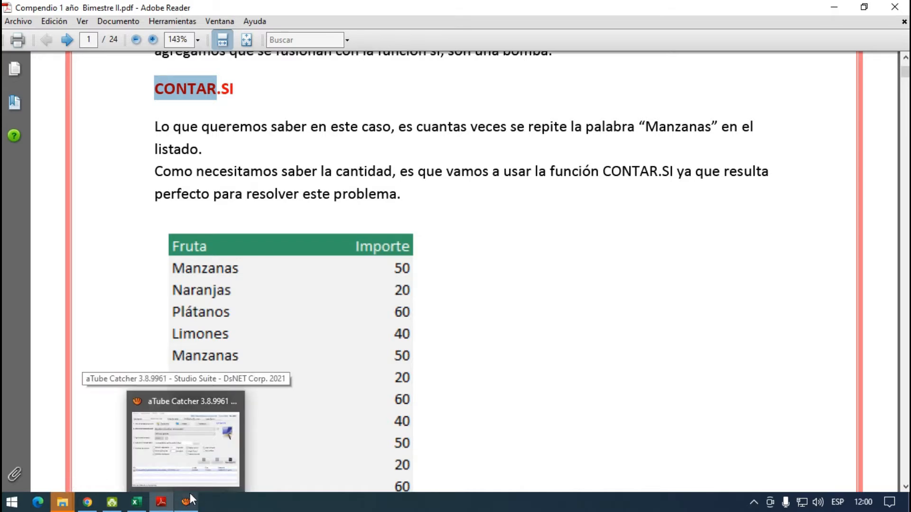
click(138, 504)
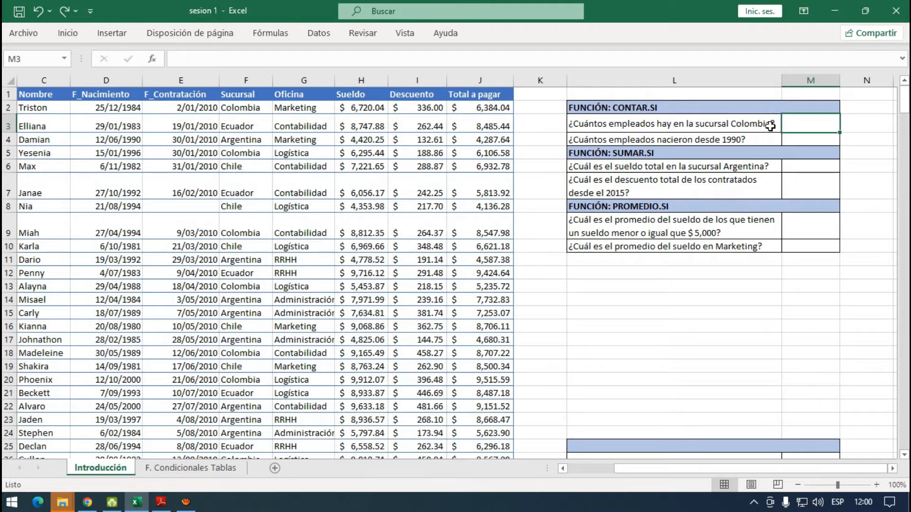
click(749, 126)
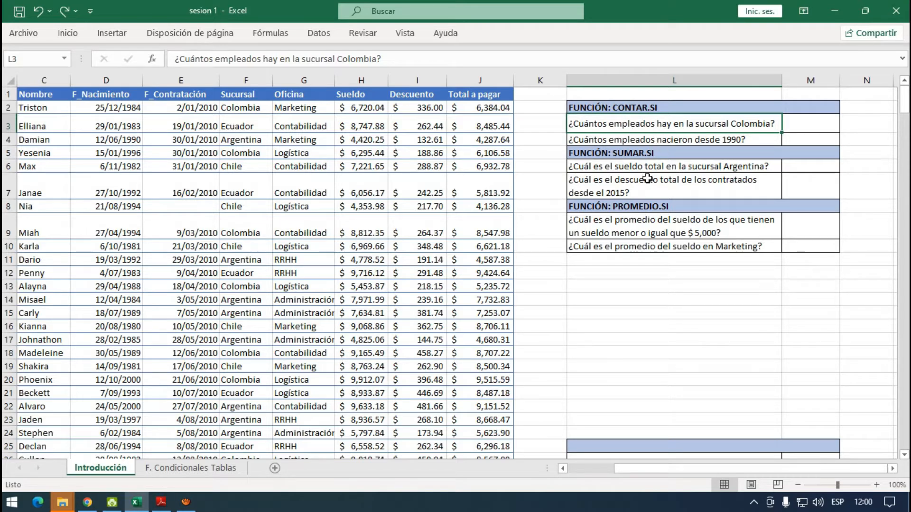
click(803, 124)
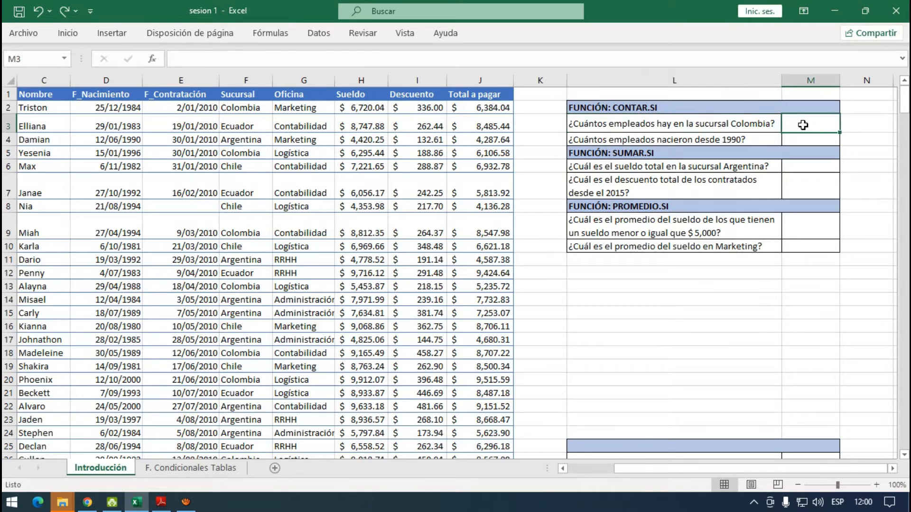
text(=)
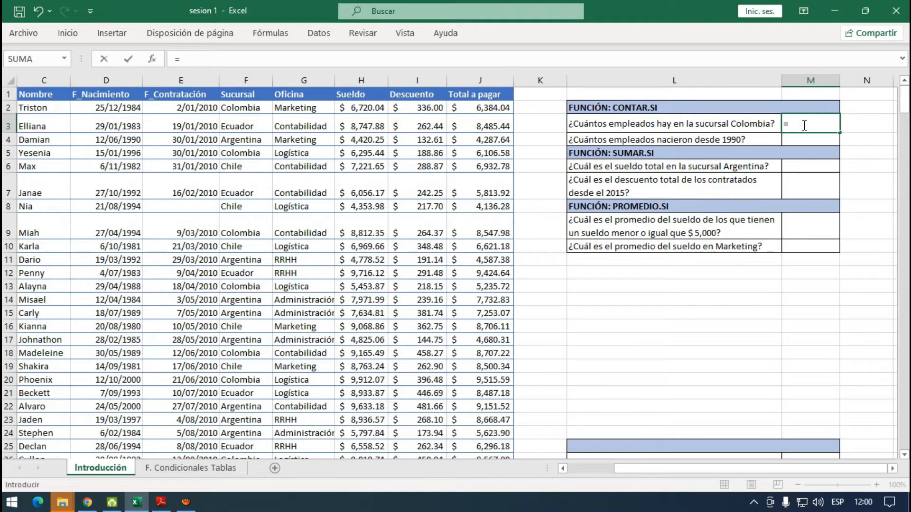
text(Contar.)
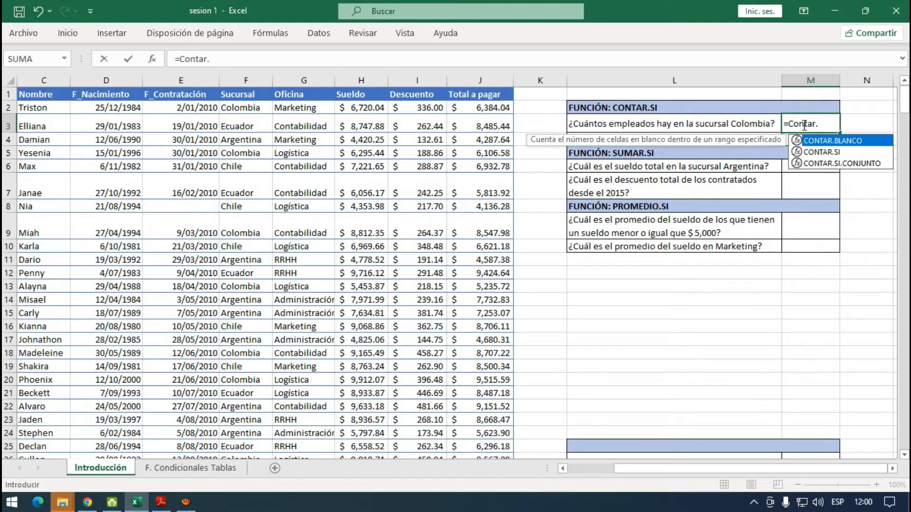
text(si)
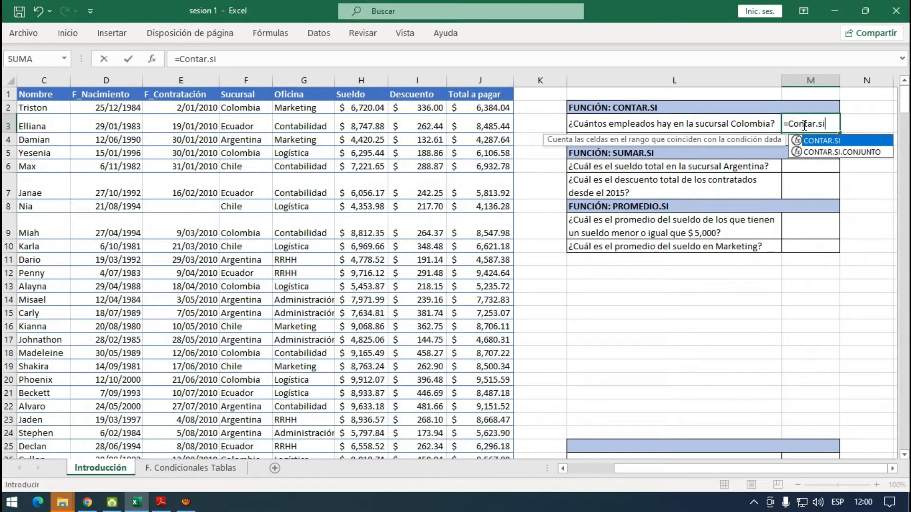
double_click(831, 141)
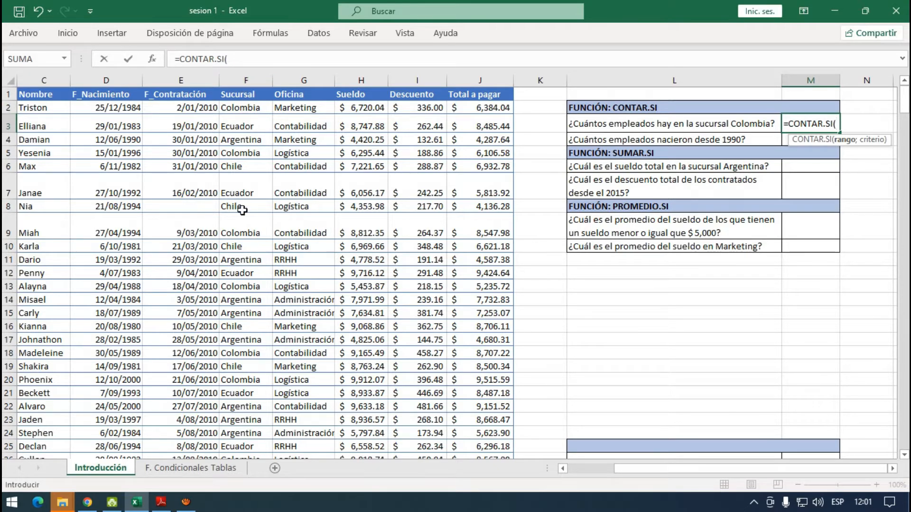
- Set the range of the M3 formula to the Sucursal data, F2:F346, and move on to the criterion argument
click(241, 111)
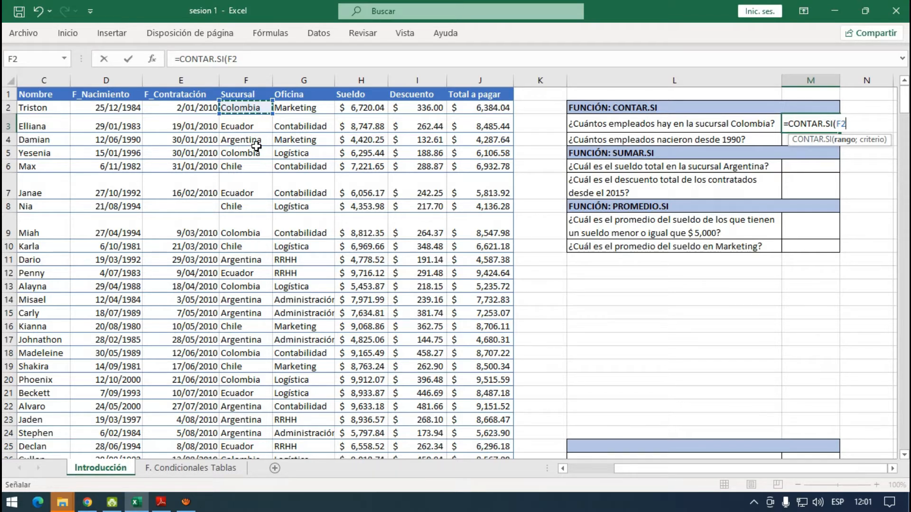
key(ctrl+shift+Down)
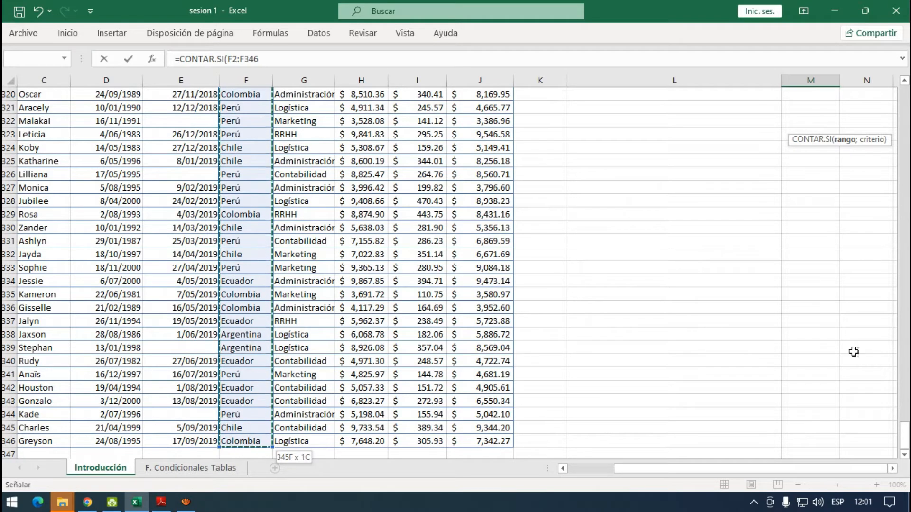
drag(899, 435, 903, 101)
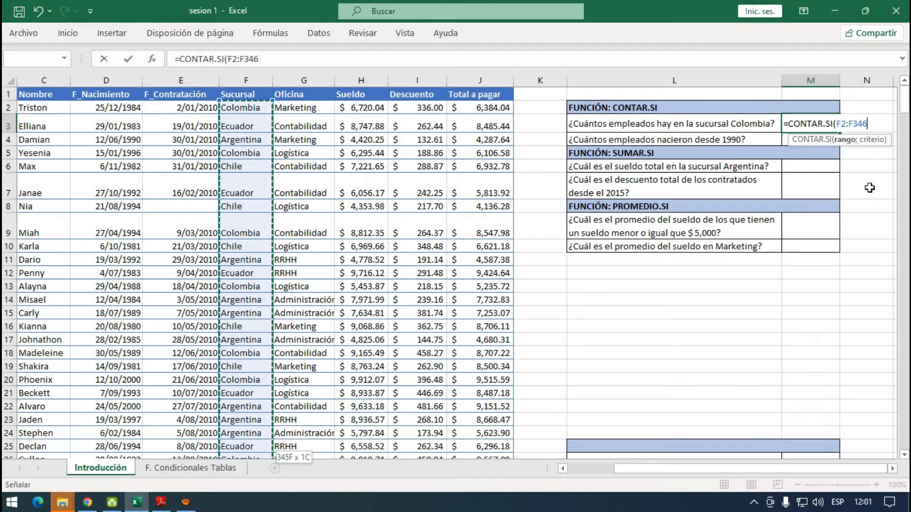
text(;)
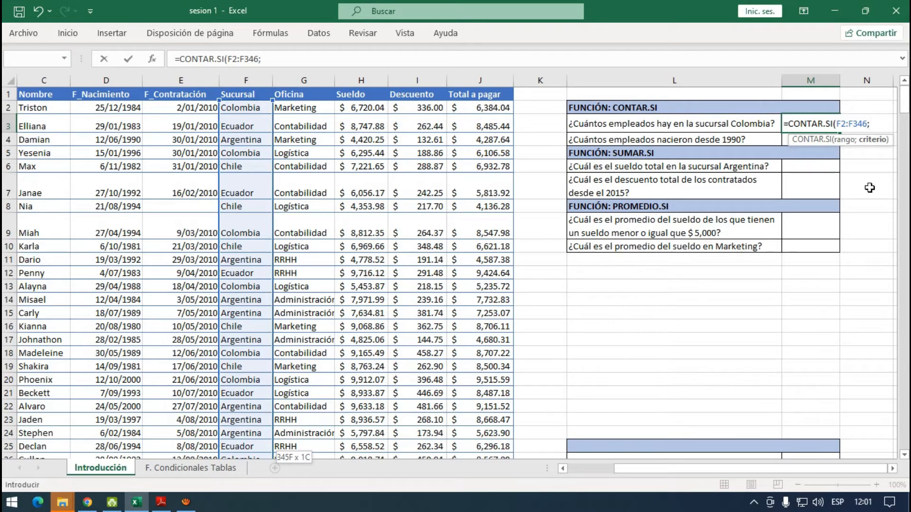
text("Colm)
- Enter "Colombia" as the criterion and complete the CONTAR.SI formula in M3
key(BackSpace)
text(ombia")
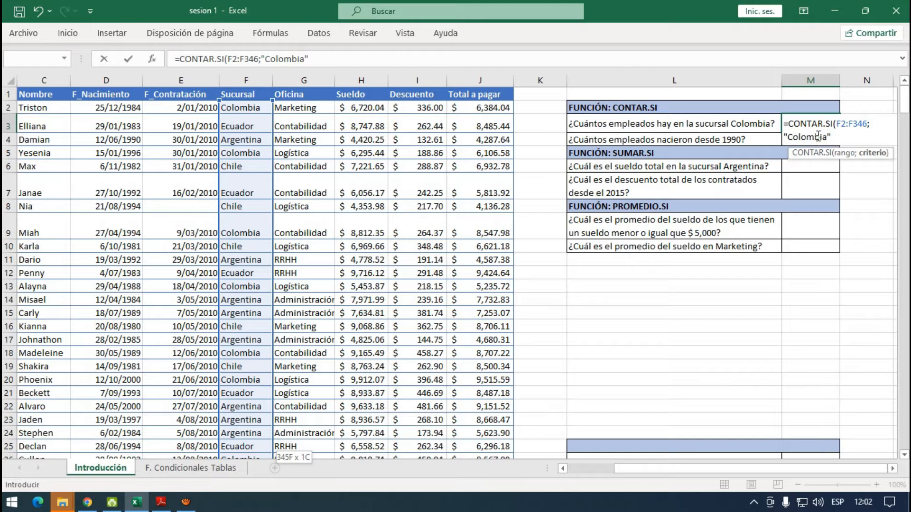
text())
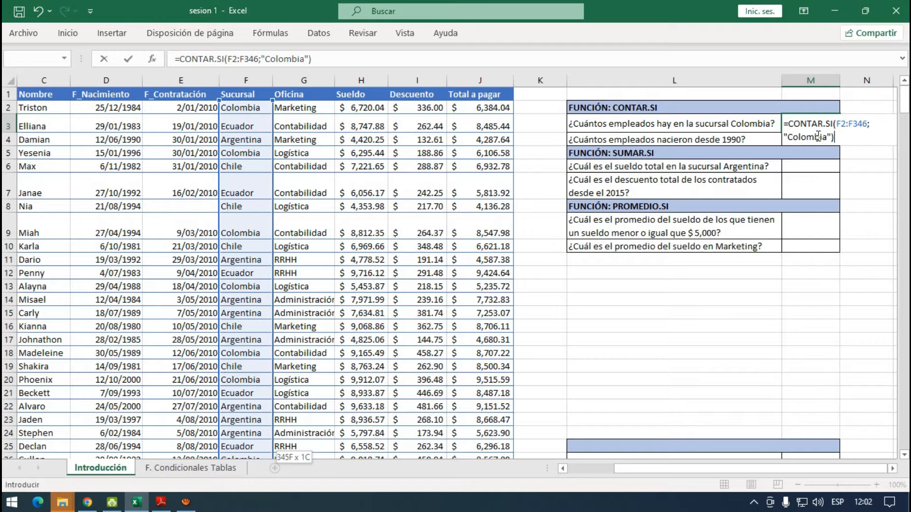
key(Return)
click(833, 125)
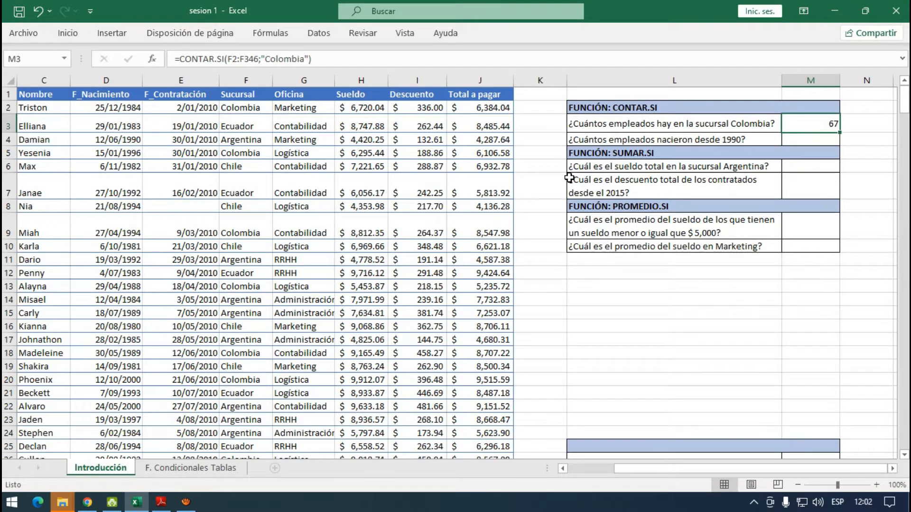
- Test the M3 count by changing the branch in F3 to Colombia, and undo that change
click(261, 126)
text(Colom)
key(BackSpace)
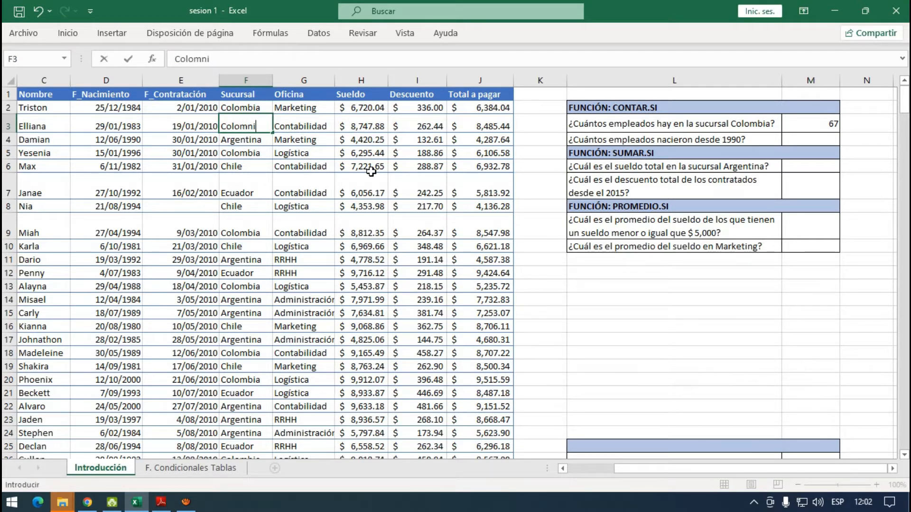
text(bia)
key(Return)
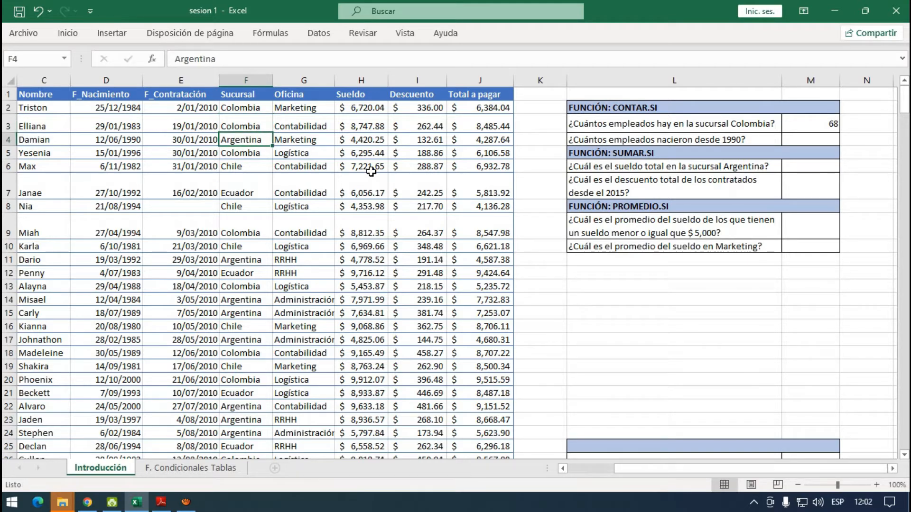
click(816, 124)
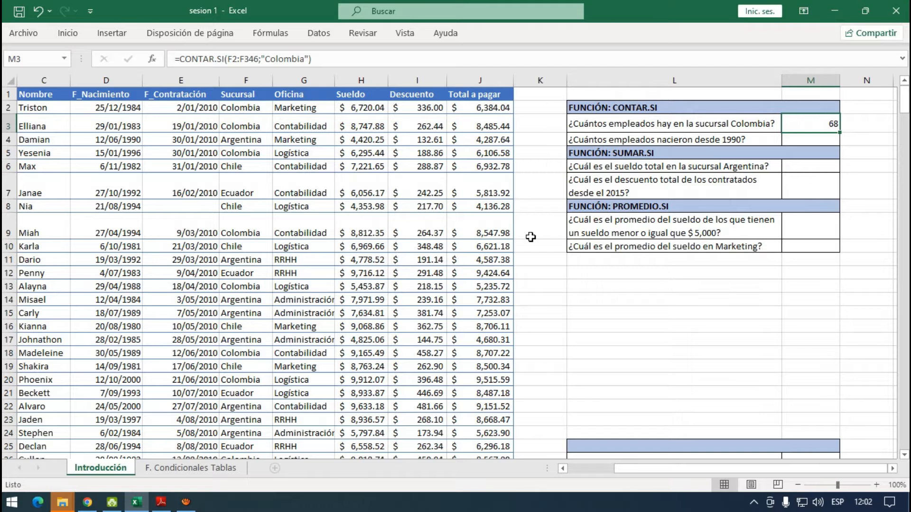
key(ctrl+z)
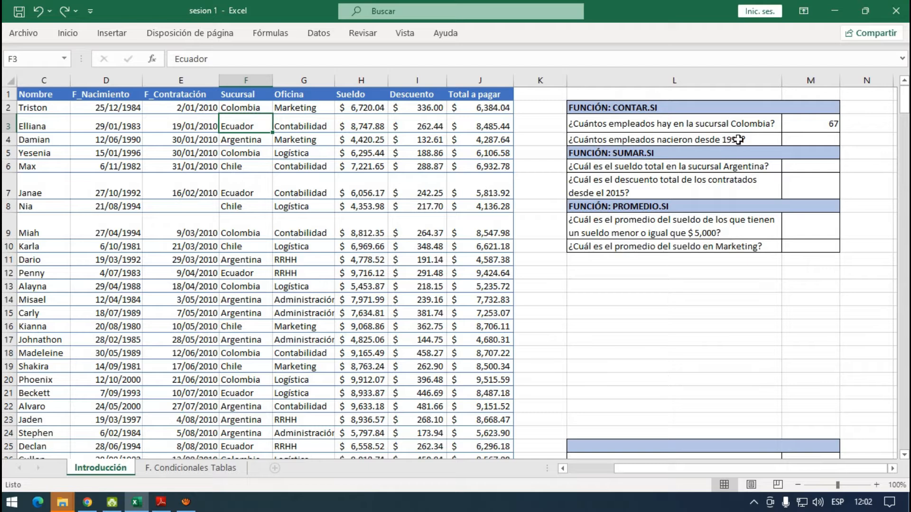
- Start a CONTAR.SI formula in M4 to count the employees born since 1990
click(806, 140)
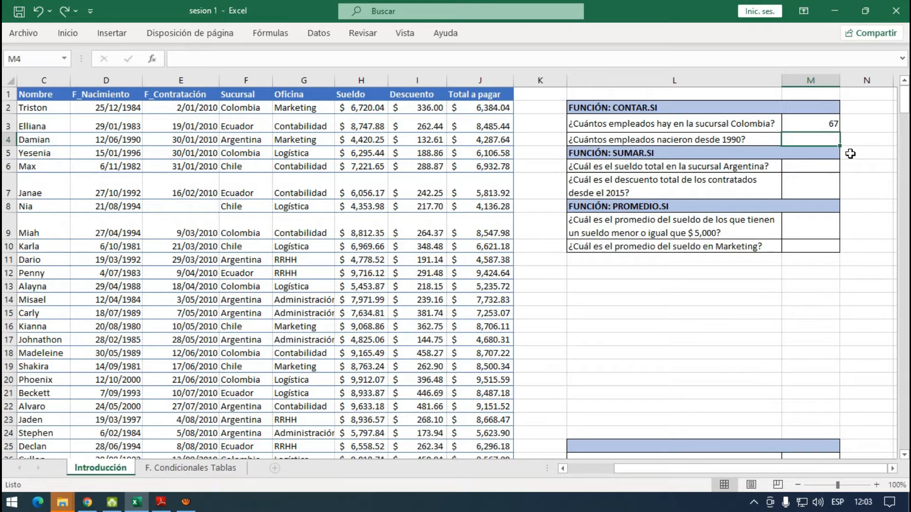
text(=)
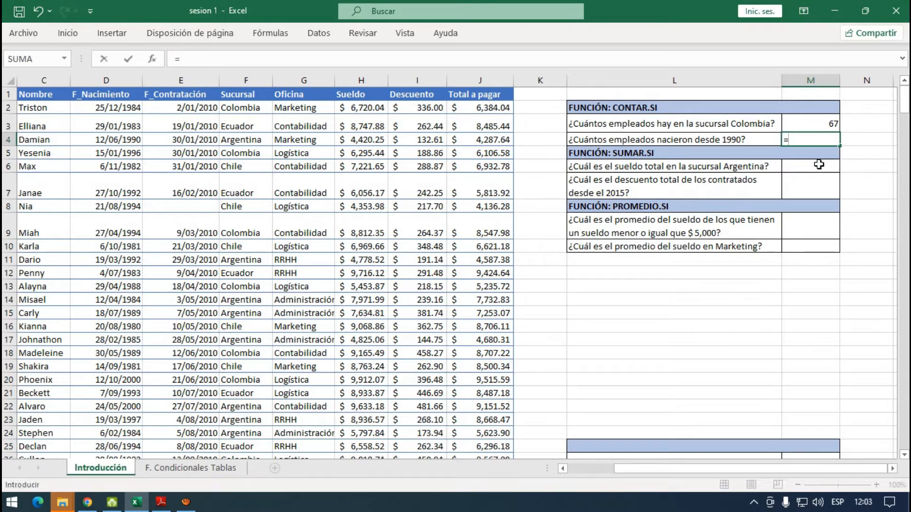
text(contar.)
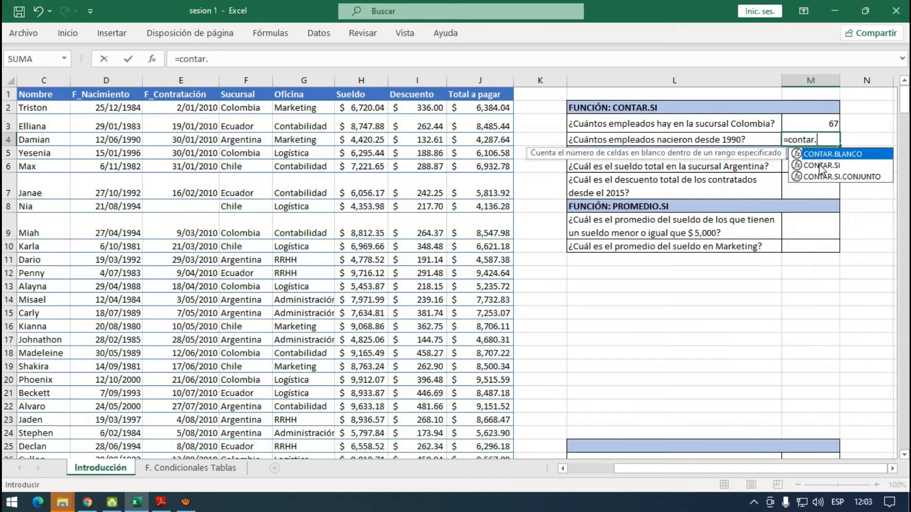
text(si)
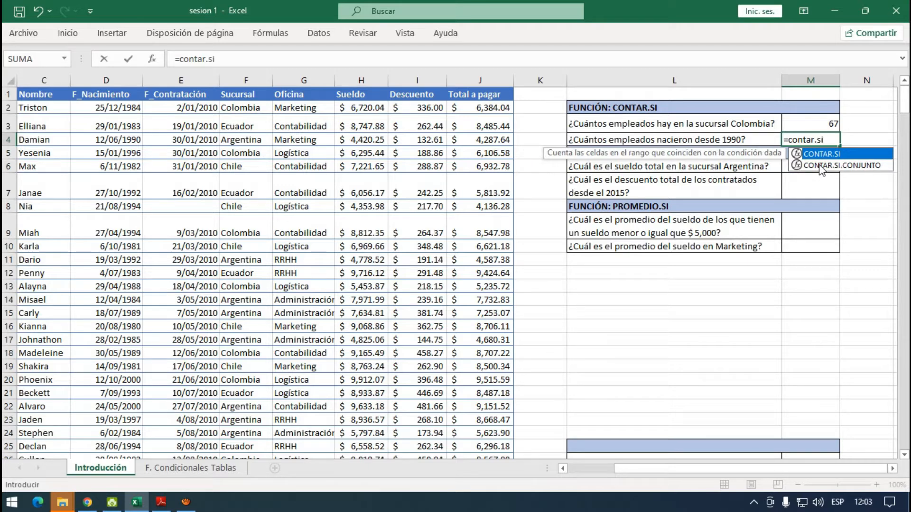
double_click(829, 155)
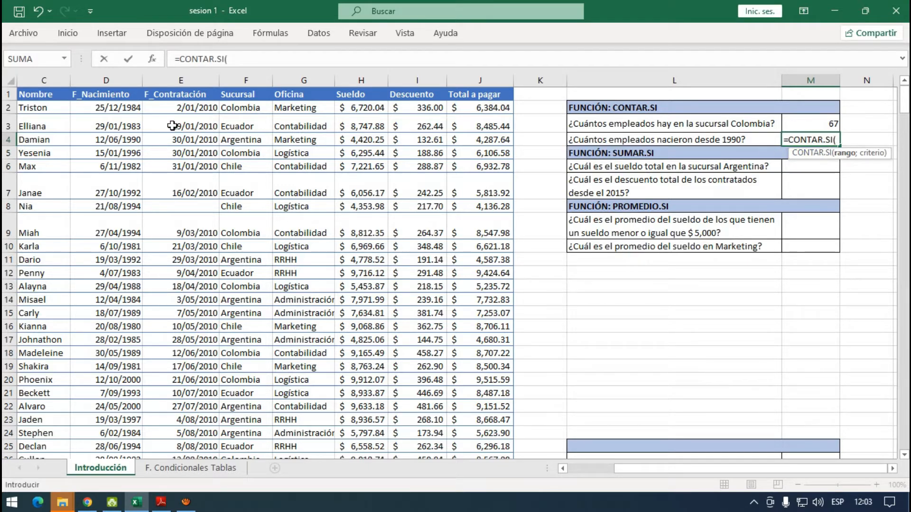
- Set the range of the M4 formula to the F_Nacimiento data, D2:D346, and move on to the criterion argument
click(114, 108)
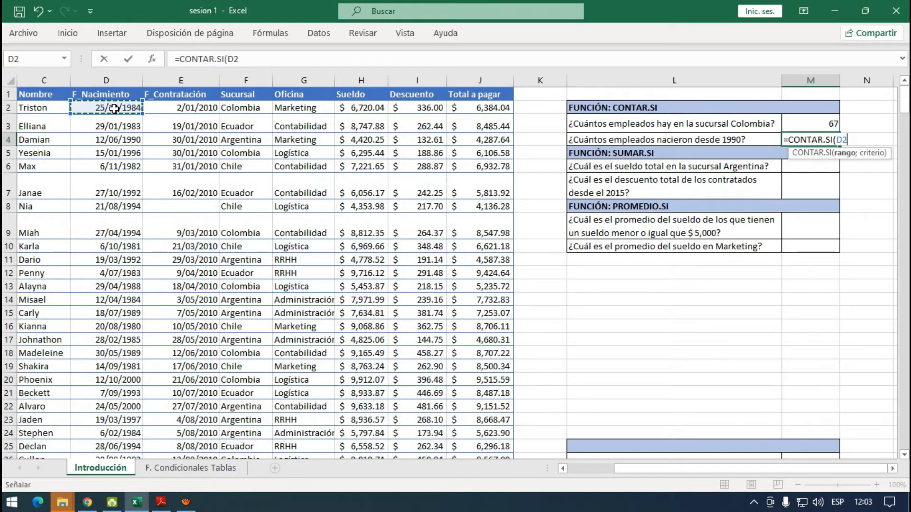
key(ctrl+shift+Down)
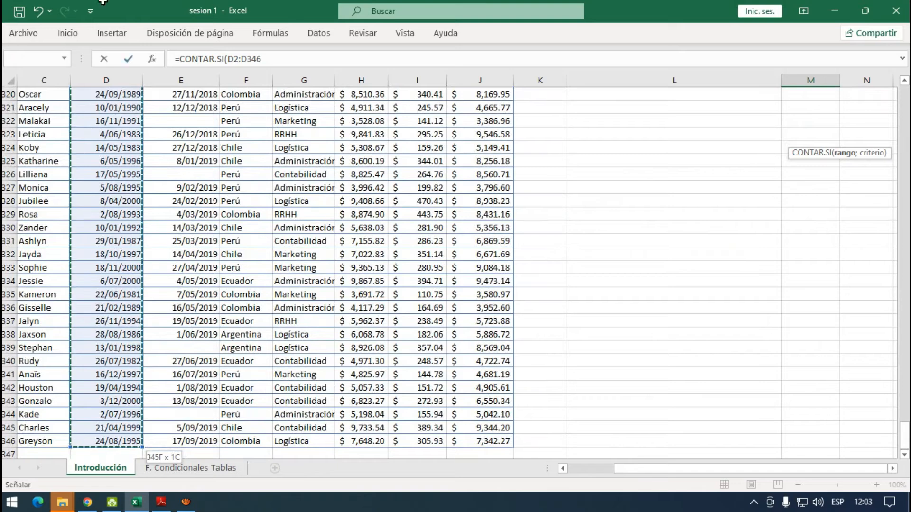
drag(904, 435, 904, 99)
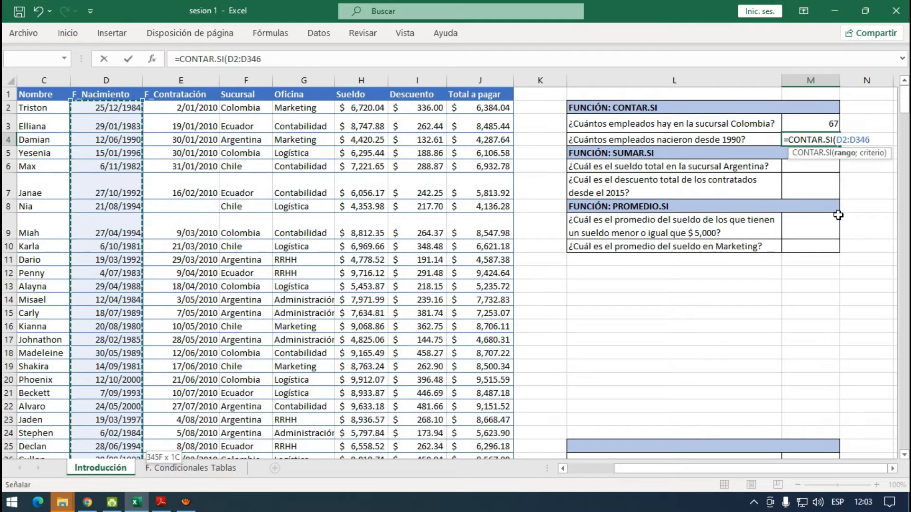
text(;"<=)
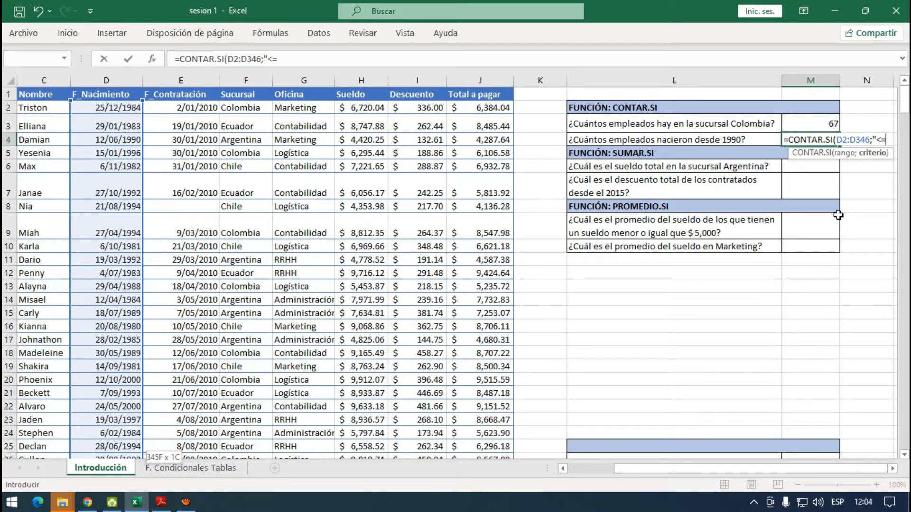
key(Left)
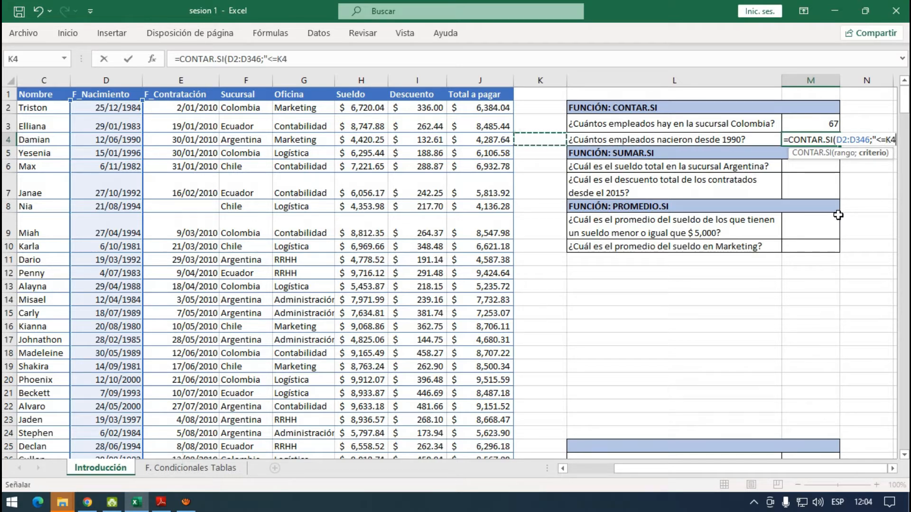
key(Right)
key(BackSpace)
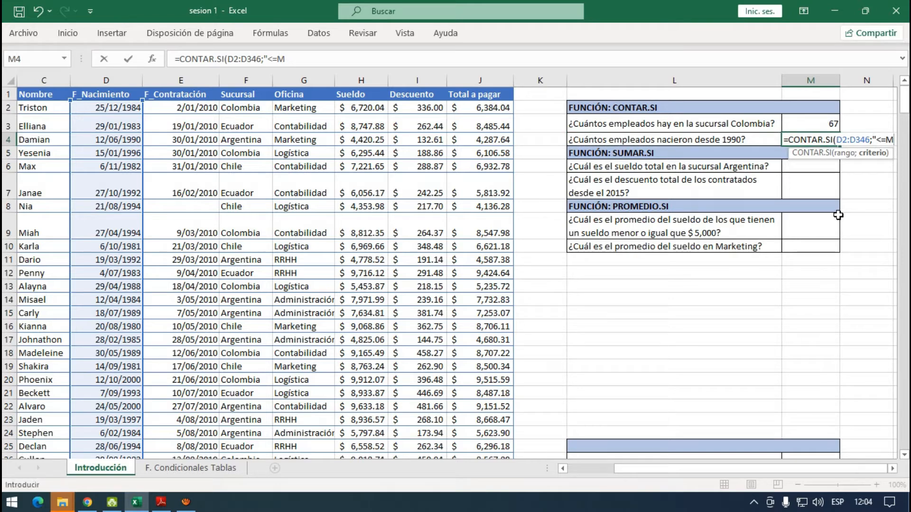
key(BackSpace)
key(BackSpace)
text(<=)
key(BackSpace)
key(BackSpace)
- Enter ">=01/01/1990" as the criterion and complete the CONTAR.SI formula in M4
text(>=01/01/1)
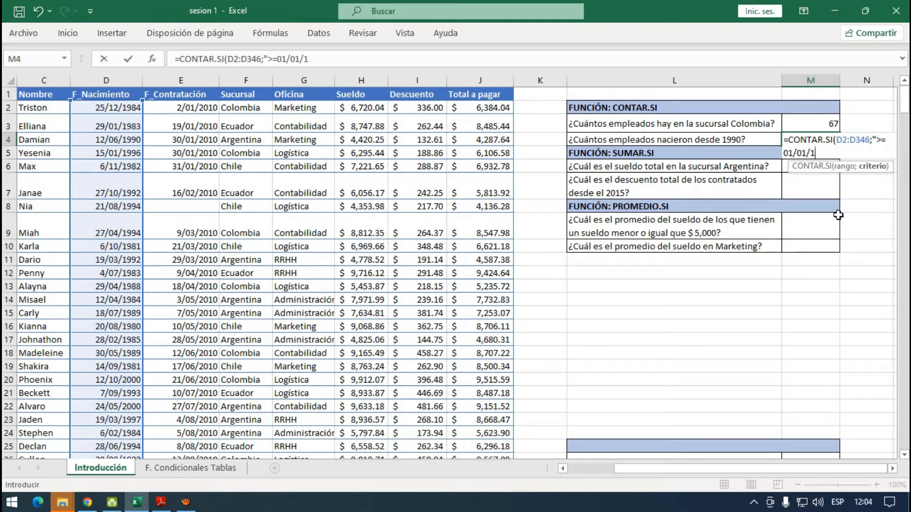
text(990")
key(Return)
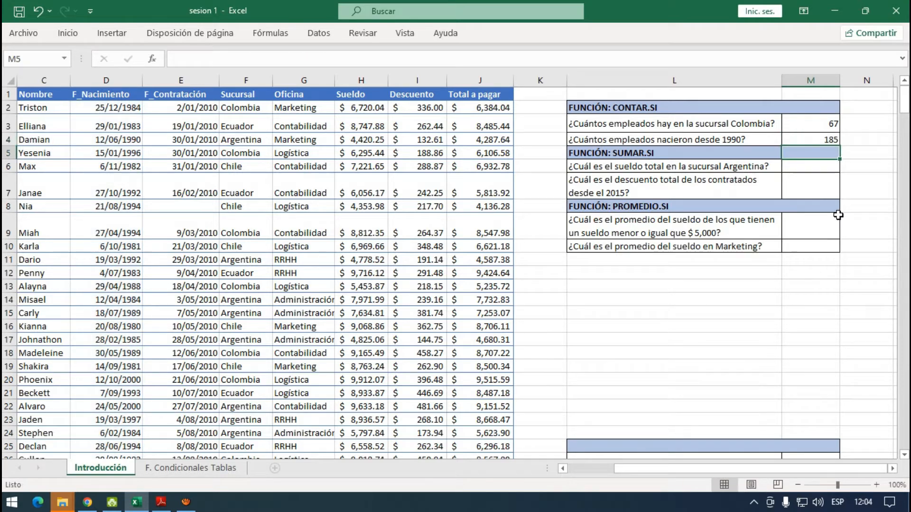
key(Up)
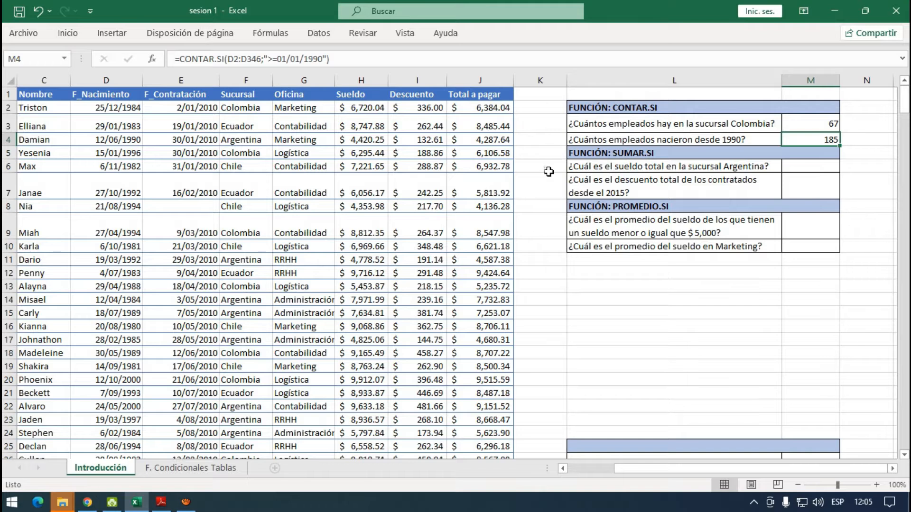
- Test the M4 count by changing the birth year in D3 to 2000, and undo that change
click(131, 129)
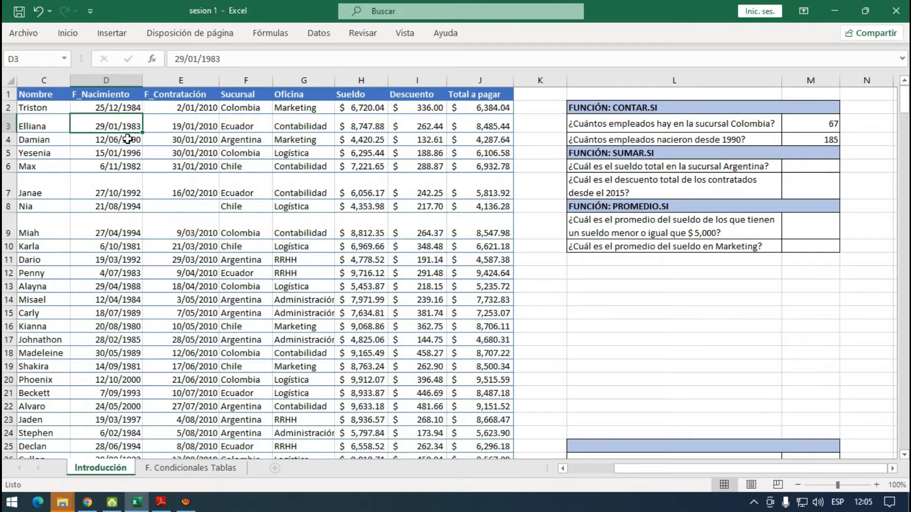
click(223, 60)
drag(228, 63, 203, 65)
text(2000)
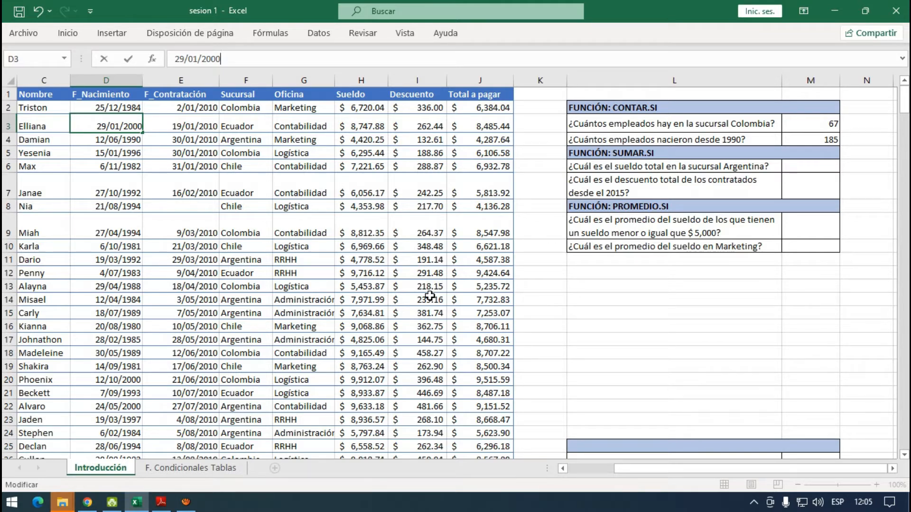
key(Return)
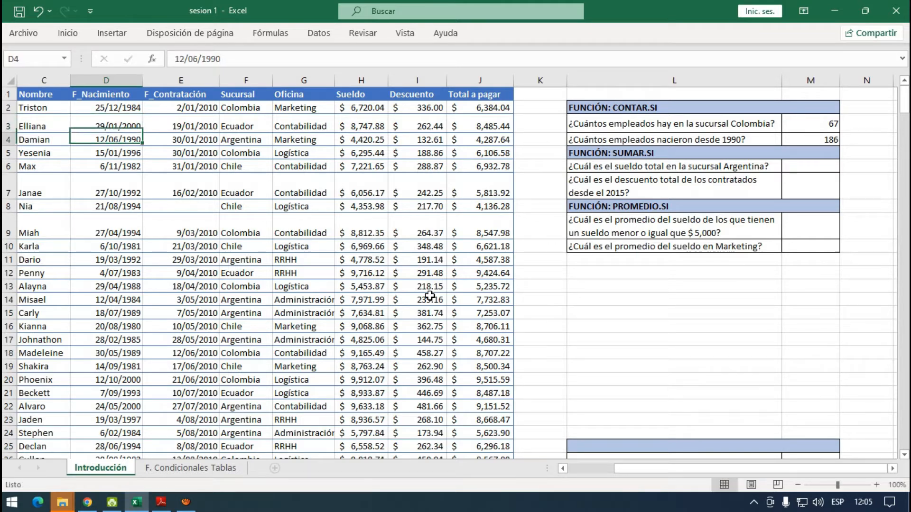
click(834, 142)
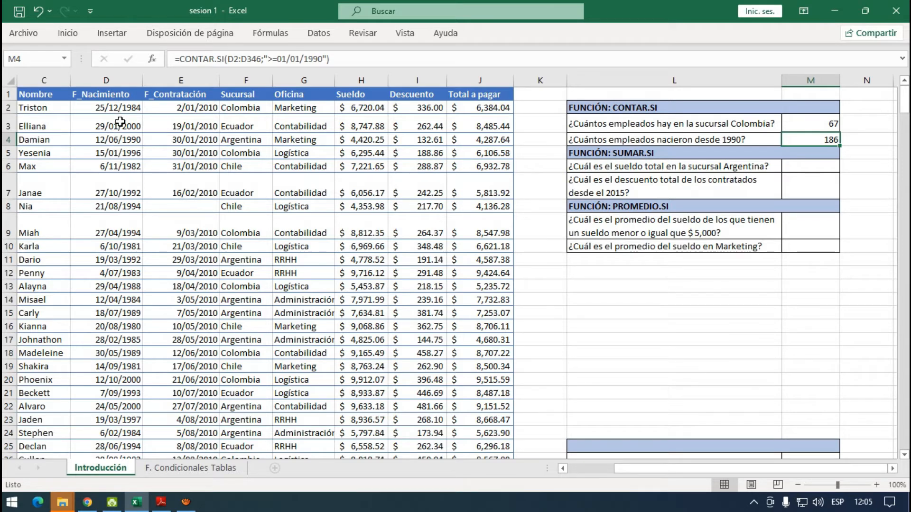
key(ctrl+z)
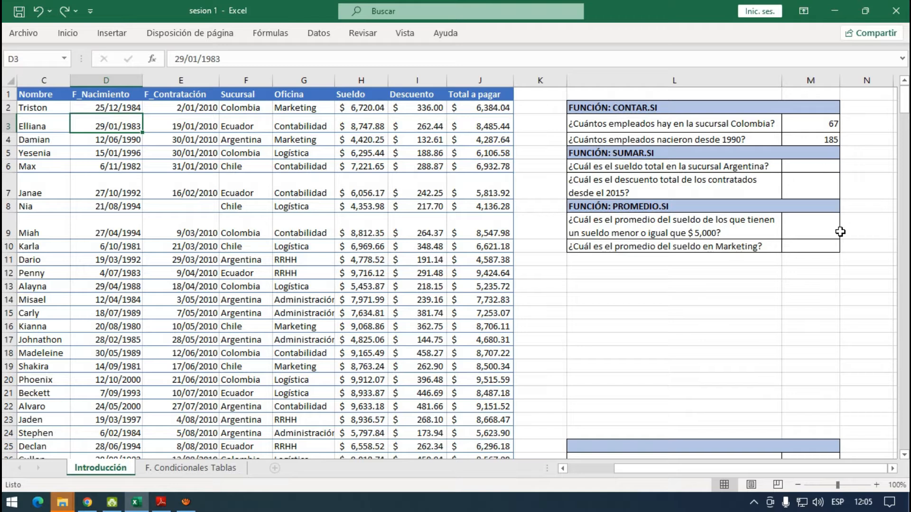
- Start a SUMAR.SI formula in M6 for the total salary of the Argentina branch
click(807, 170)
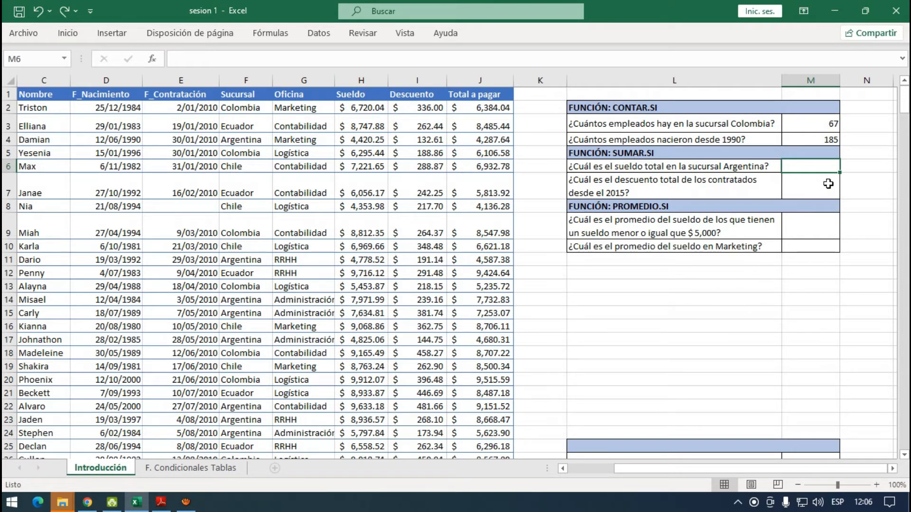
text(=)
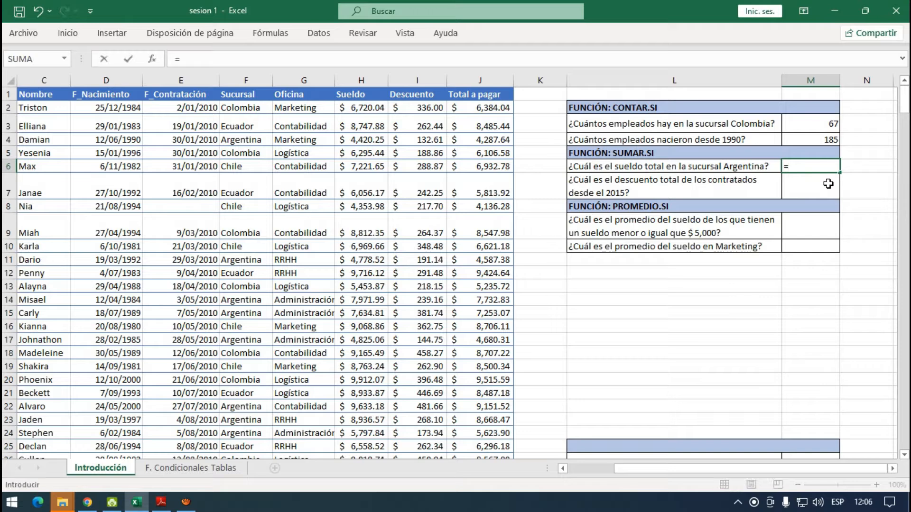
text(sumar.si)
double_click(846, 180)
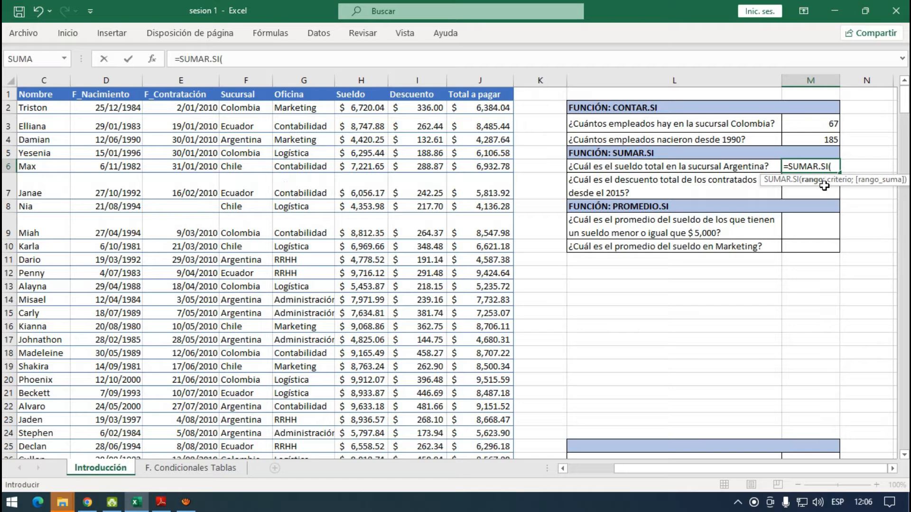
- Set the range of the M6 formula to the Sucursal data, F2:F346, and enter "Argentina" as the criterion
click(249, 109)
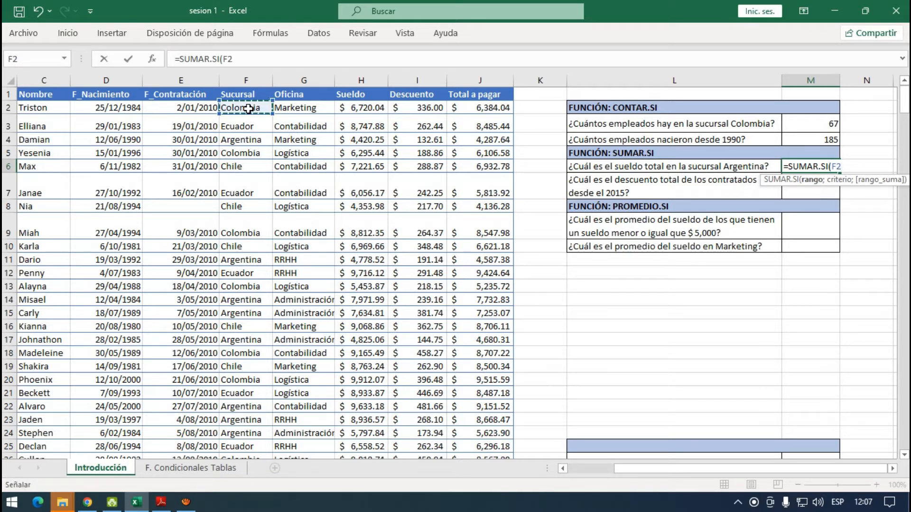
key(ctrl+shift+Down)
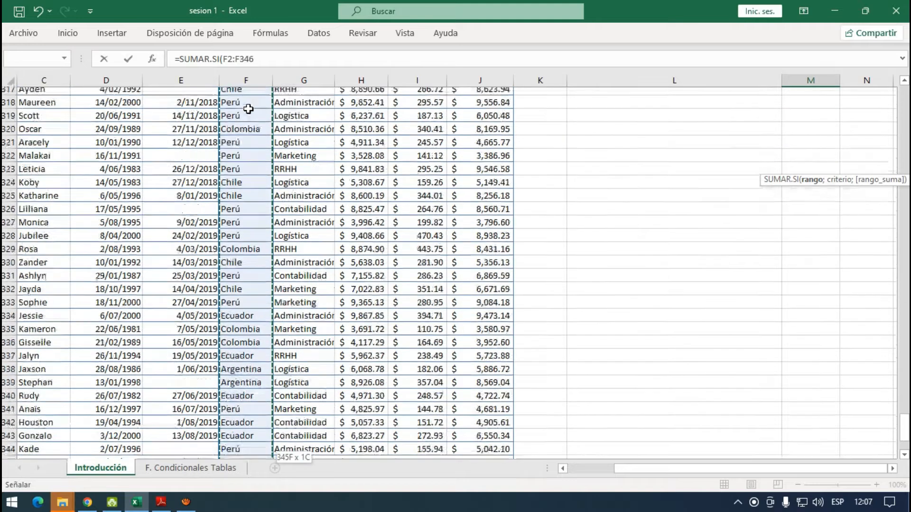
drag(904, 434, 904, 101)
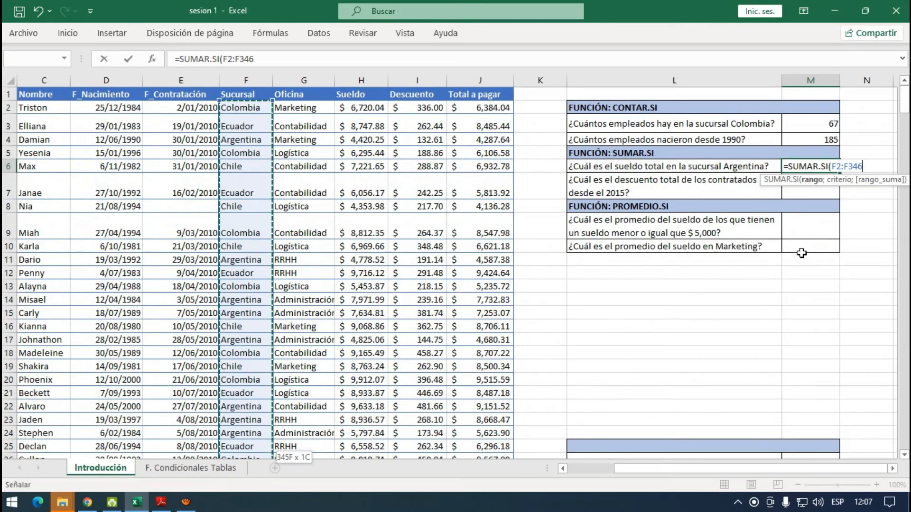
text(;")
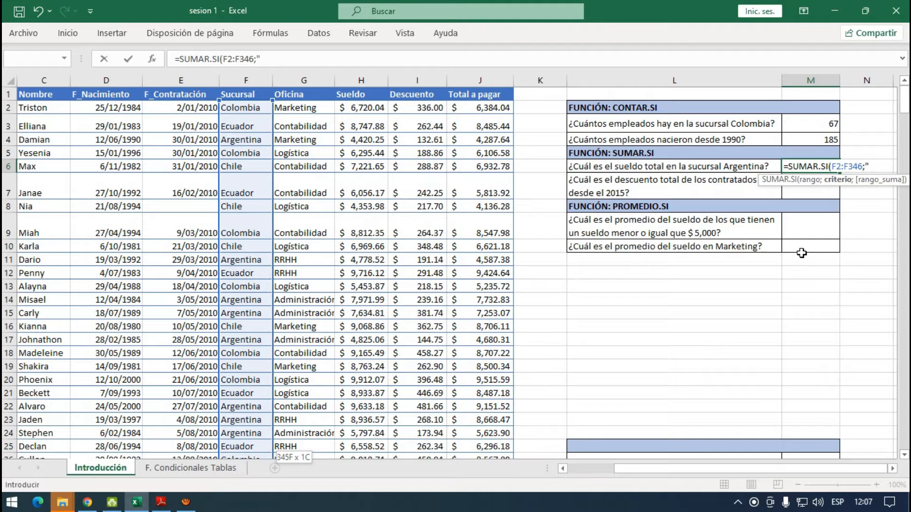
text(Argentina")
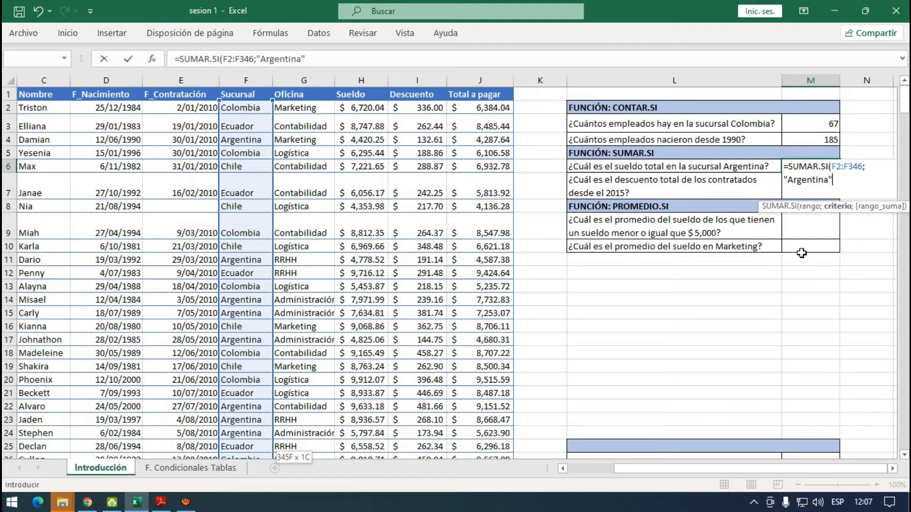
text(;)
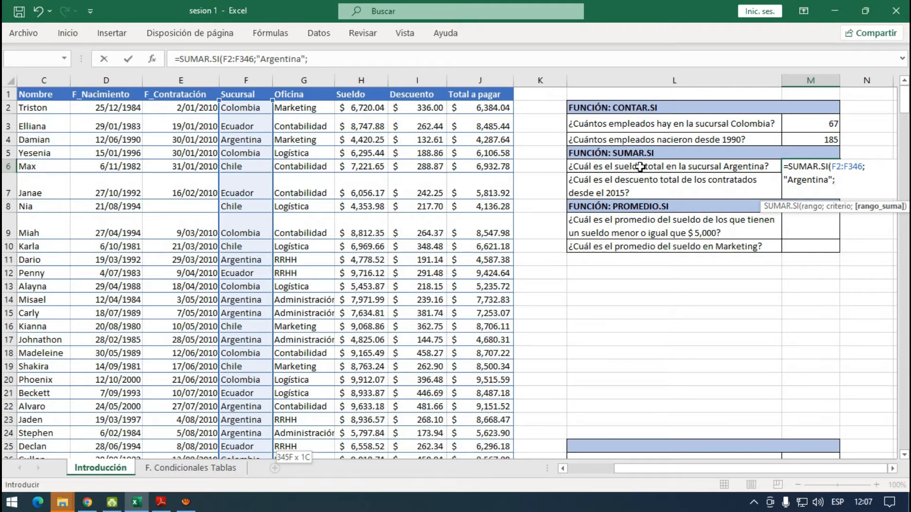
- Set the sum range to the Sueldo data, H2:H346, and complete the SUMAR.SI formula in M6
click(374, 109)
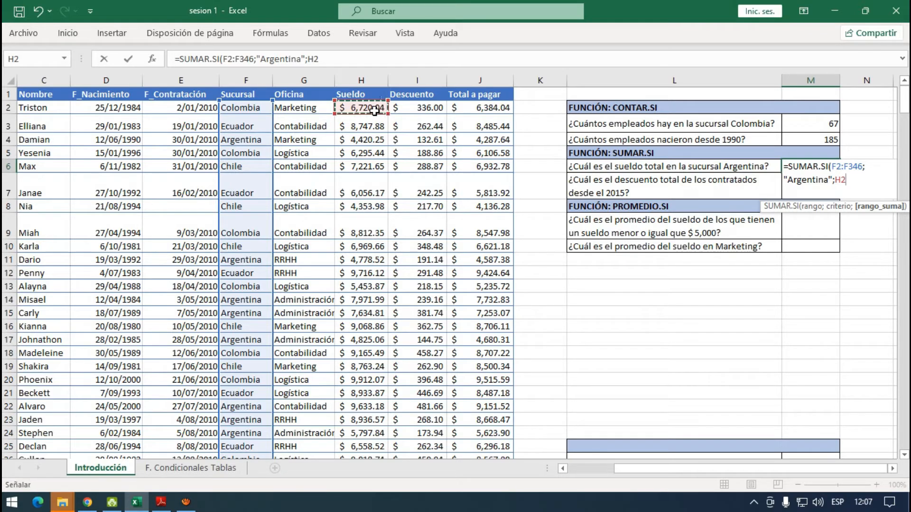
key(ctrl+shift+Down)
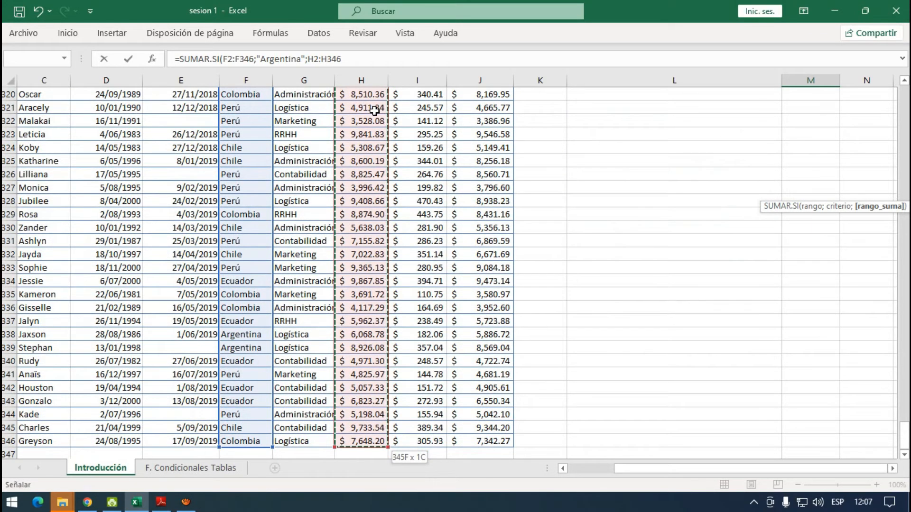
drag(904, 434, 904, 100)
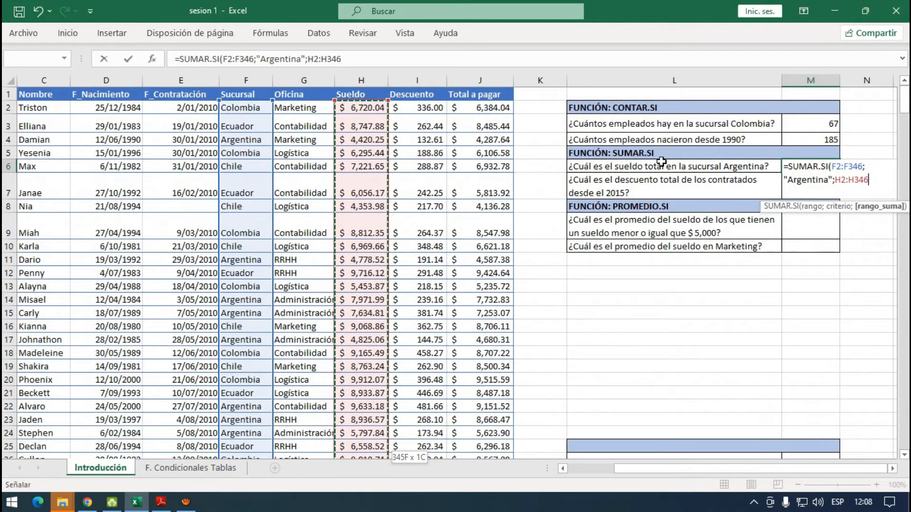
text())
key(Return)
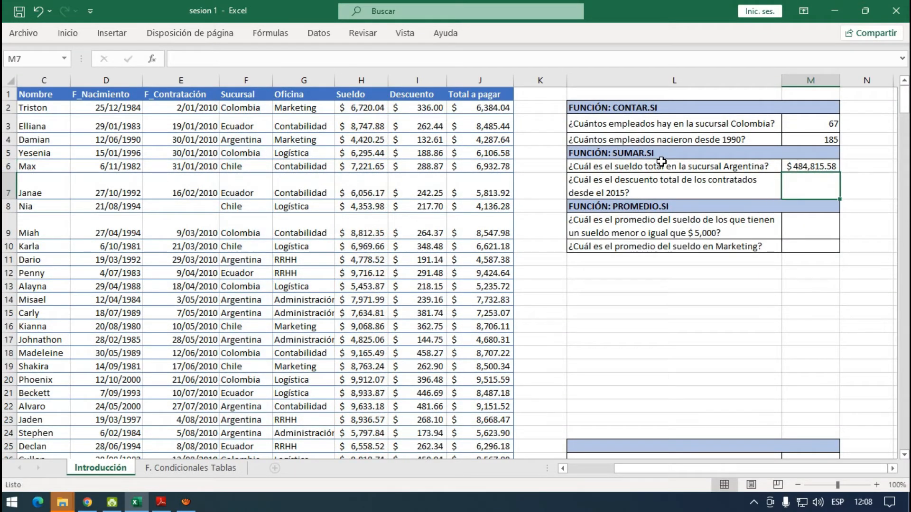
click(829, 168)
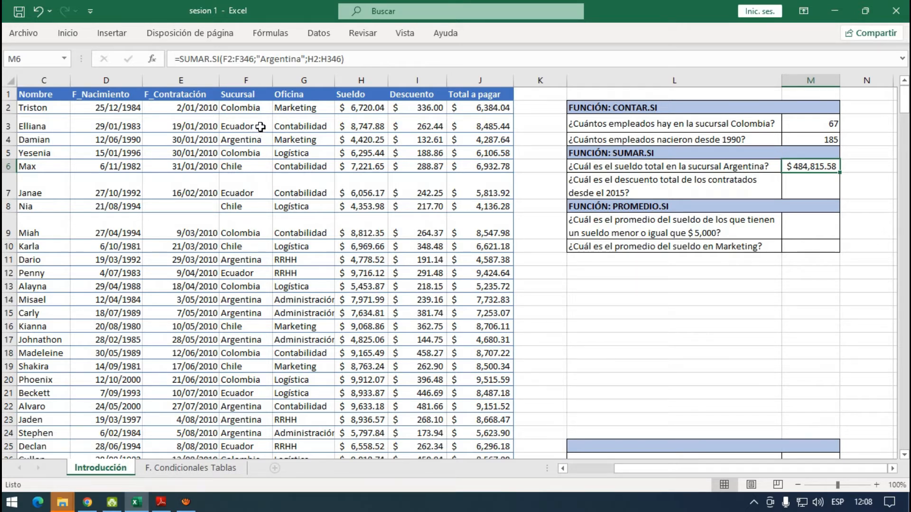
- Test the M6 total by changing the branch in F2 to Argentina, and undo that change
click(259, 108)
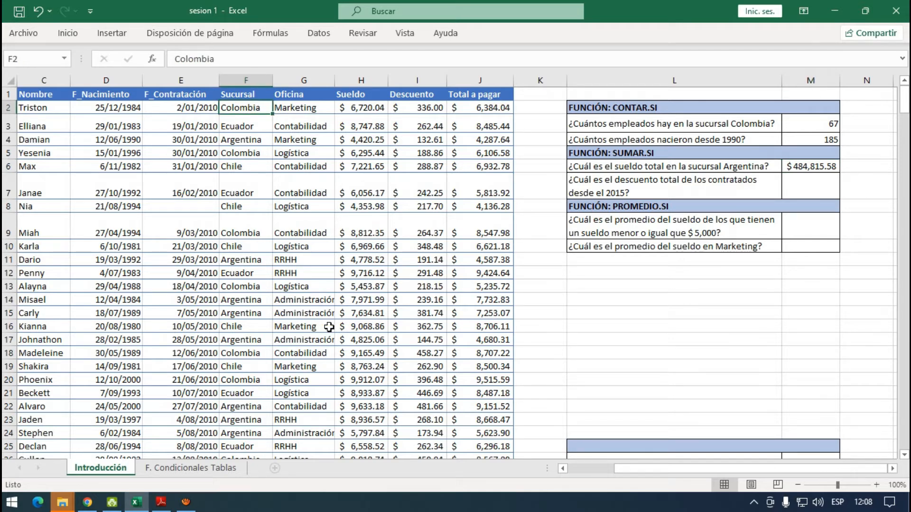
text(Arn)
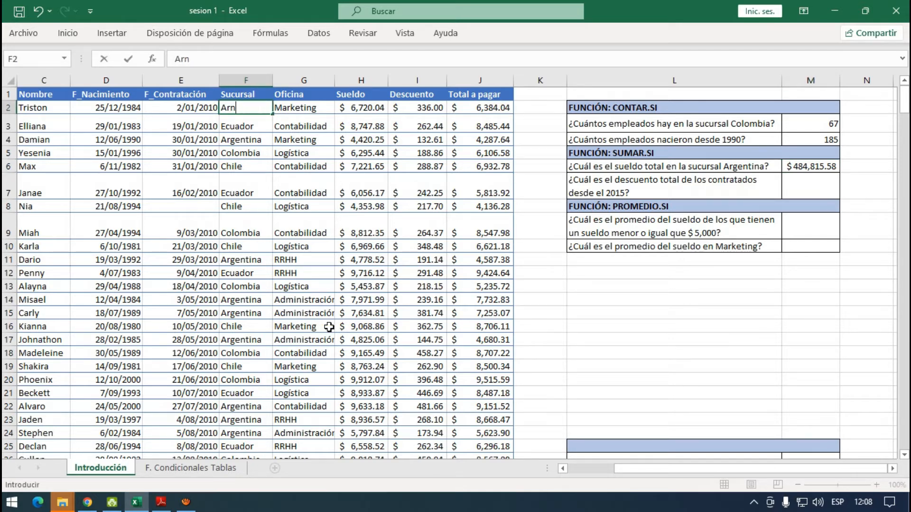
key(BackSpace)
text(gne)
key(BackSpace)
key(BackSpace)
key(BackSpace)
text(gentina)
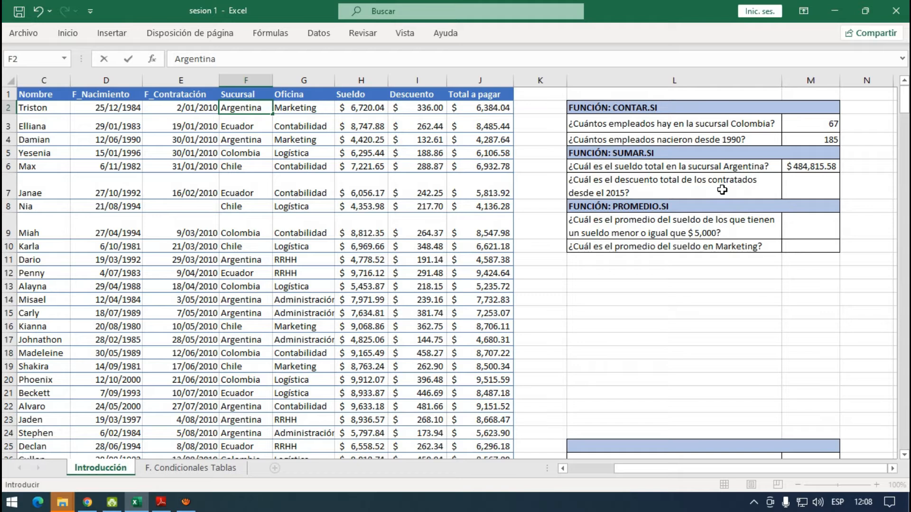
key(Return)
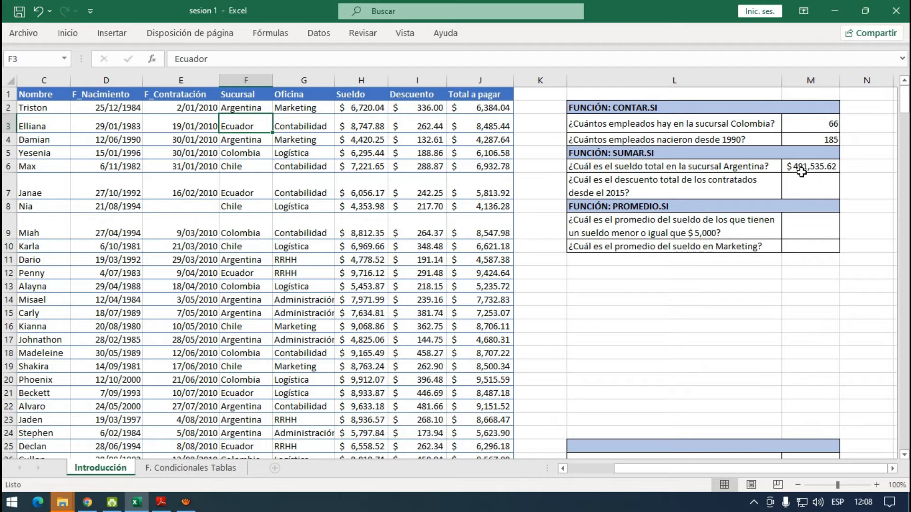
key(ctrl+z)
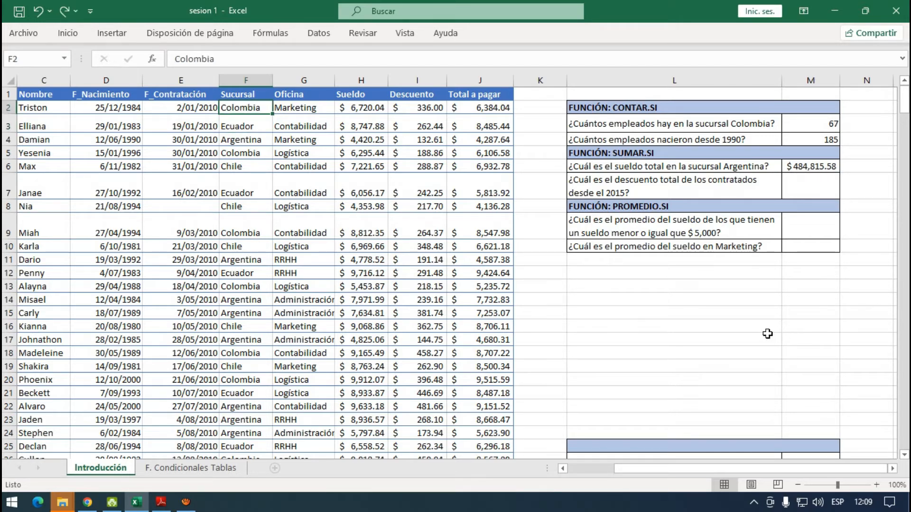
- Start a SUMAR.SI formula in M7 for the total discount of employees hired since 2015
click(812, 188)
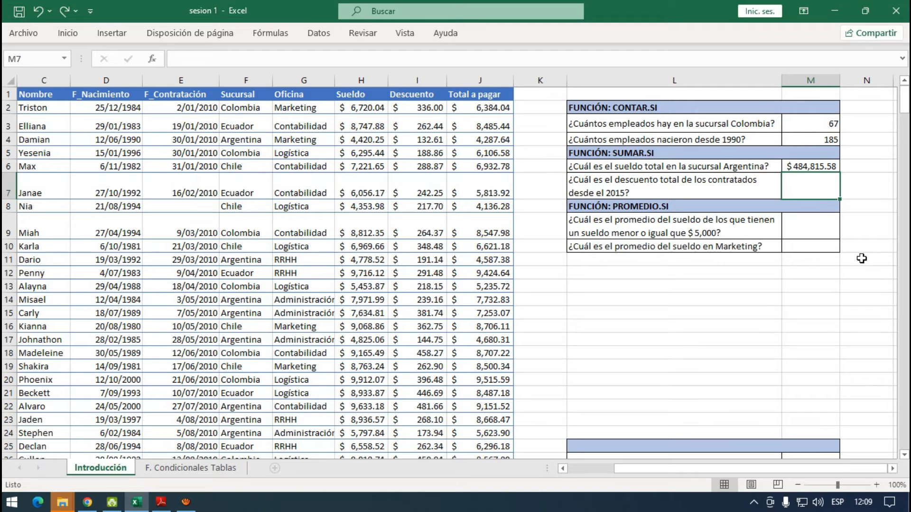
text(=sumar.sik)
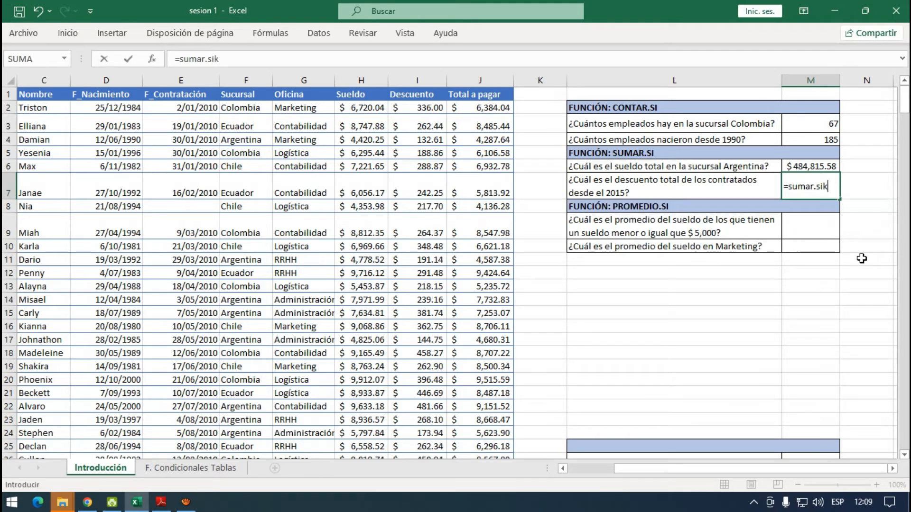
key(BackSpace)
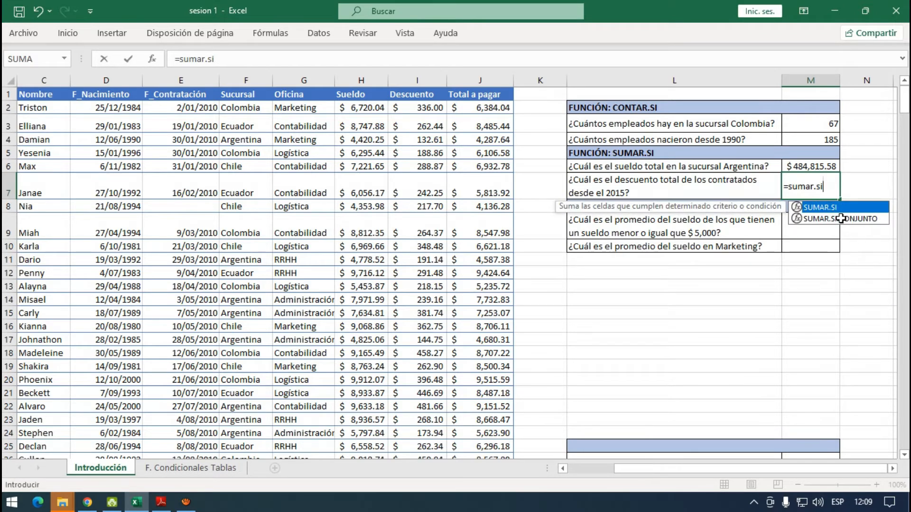
double_click(830, 209)
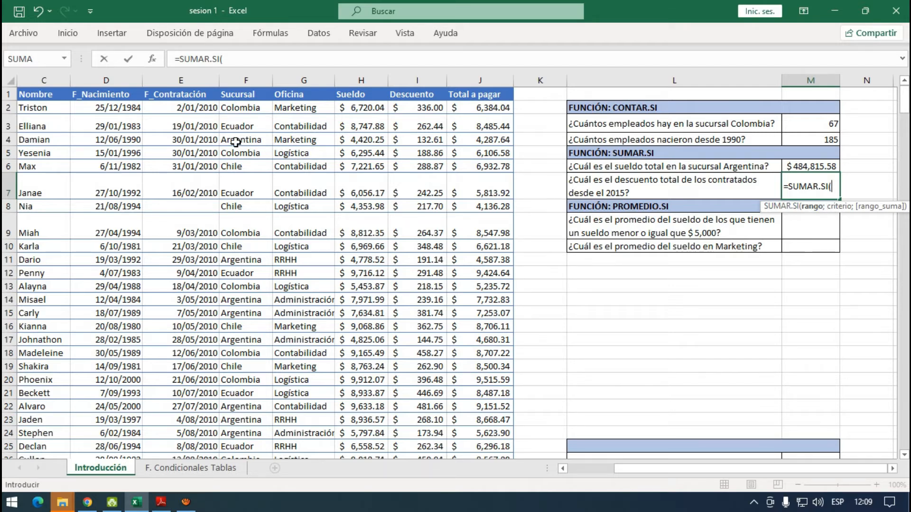
- Set the range of the M7 SUMAR.SI formula to the F_Contratación data, E2:E346
click(191, 110)
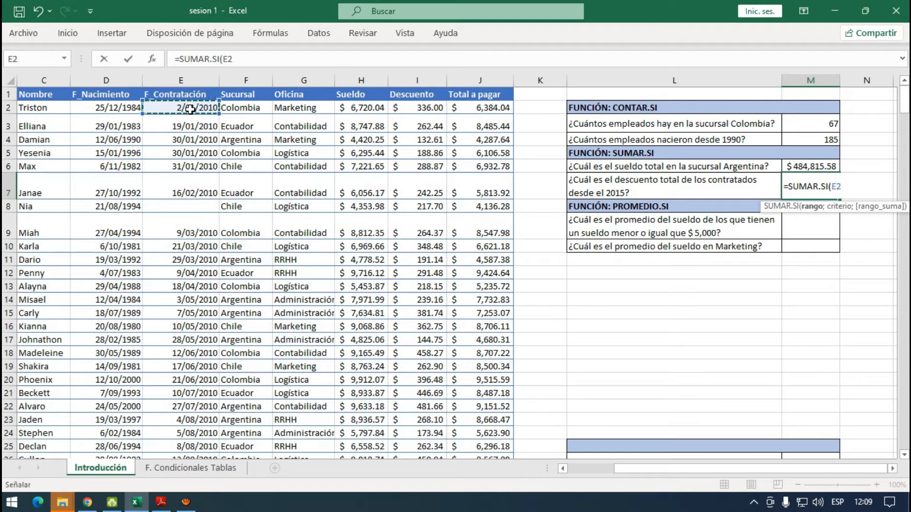
key(ctrl+shift+Down)
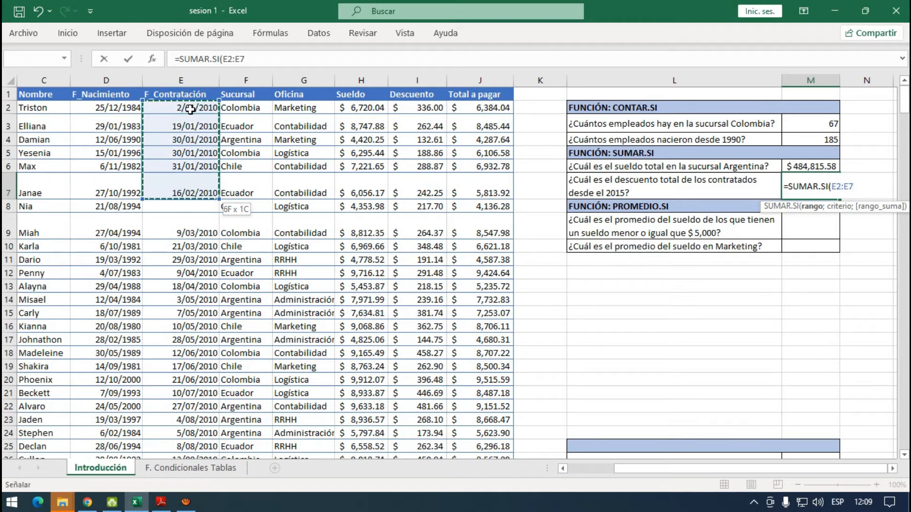
key(ctrl+shift+Down)
key(ctrl+shift+Down)
key(ctrl+shift+Down)
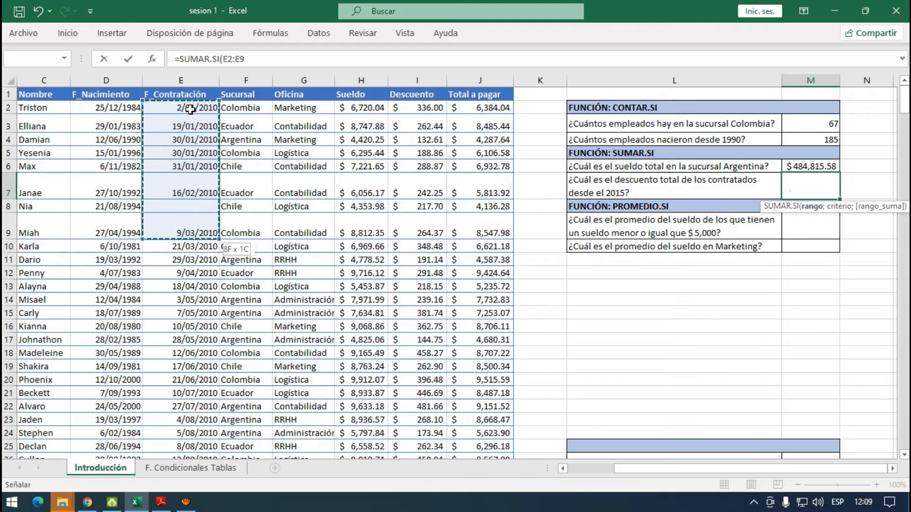
key(ctrl+shift+Down)
key(ctrl+shift+Down)
key(ctrl+shift+Down)
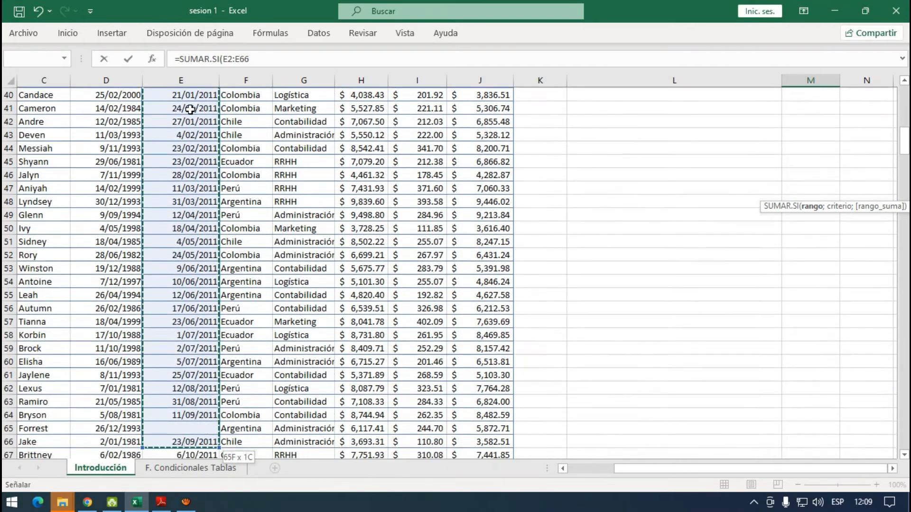
key(ctrl+shift+Down)
key(ctrl+shift+Down)
key(ctrl+shift+Down)
key(ctrl+shift+Down)
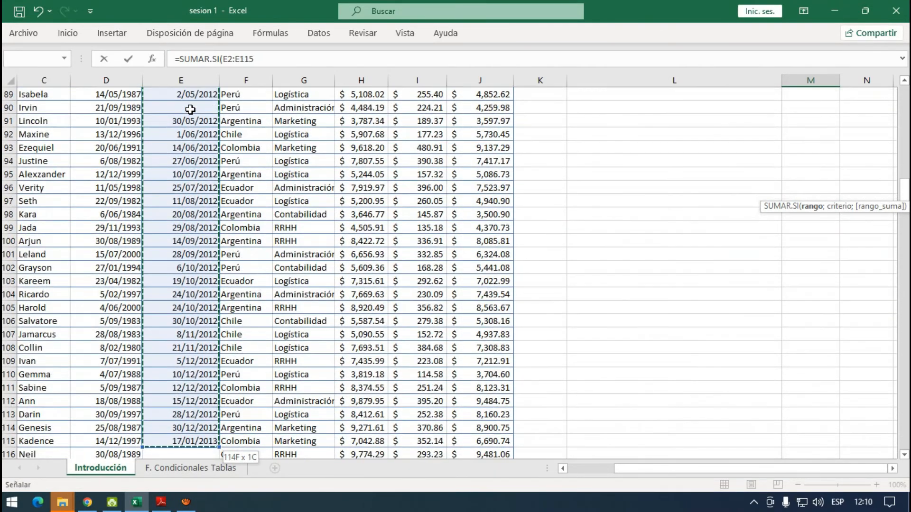
key(ctrl+shift+Down)
key(ctrl+shift+Down)
key(ctrl+shift+Down)
key(ctrl+shift+Down)
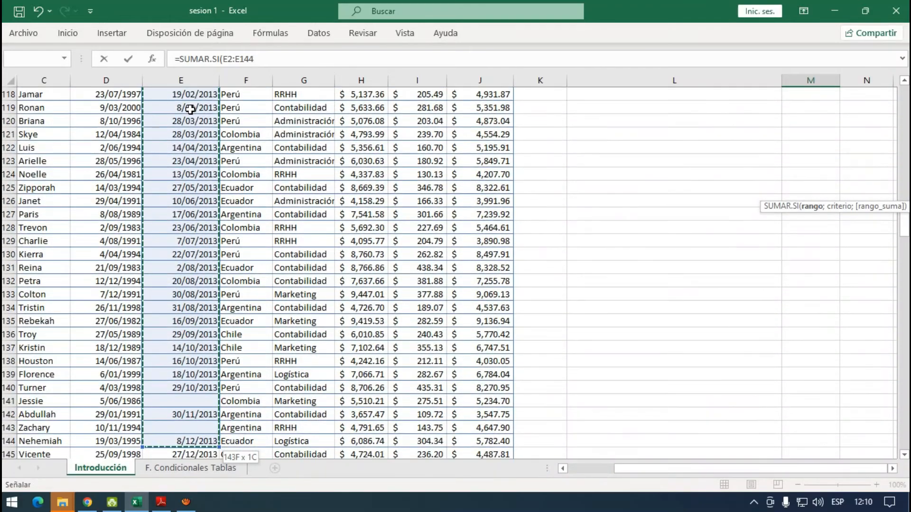
key(ctrl+shift+Down)
key(ctrl+shift+Down)
key(ctrl+shift+Down)
key(ctrl+shift+Down)
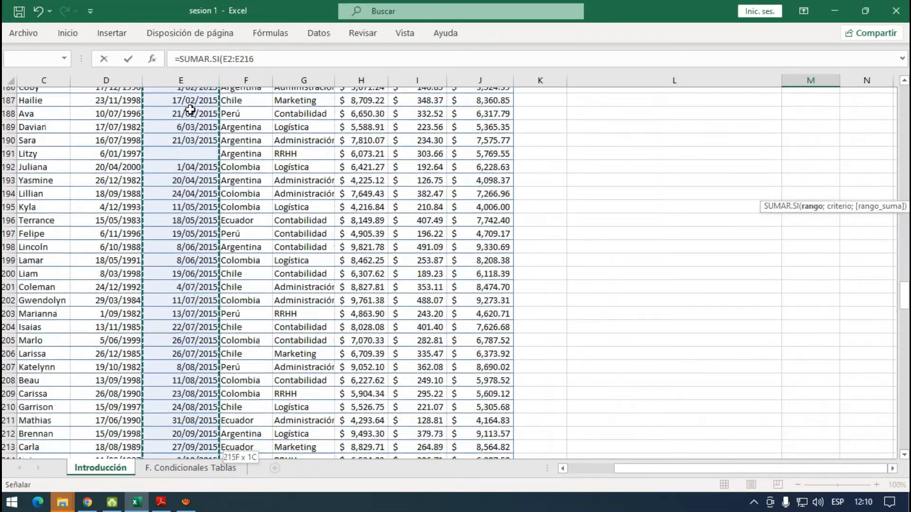
key(ctrl+shift+Down)
key(ctrl+shift+Down)
key(ctrl+shift+Down)
key(ctrl+shift+Down)
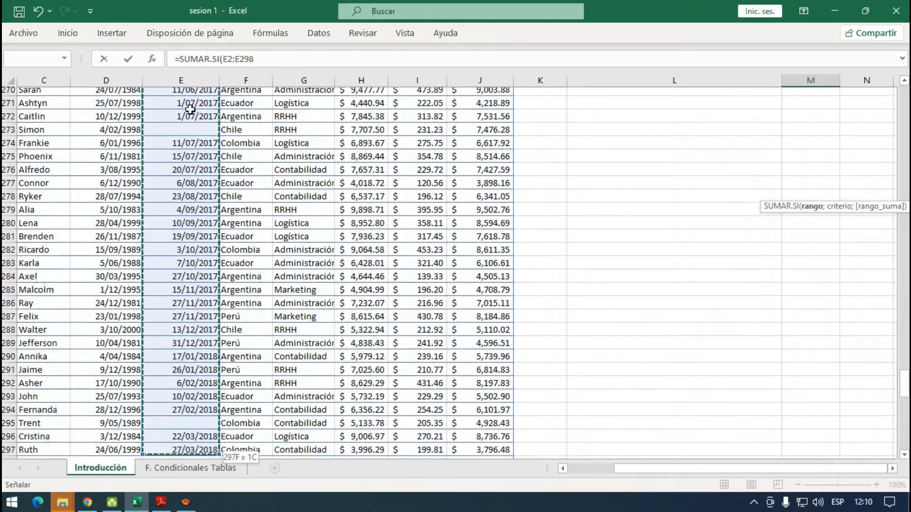
key(ctrl+shift+Down)
key(ctrl+shift+Down)
key(ctrl+shift+Down)
key(ctrl+shift+Down)
key(ctrl+shift+Down)
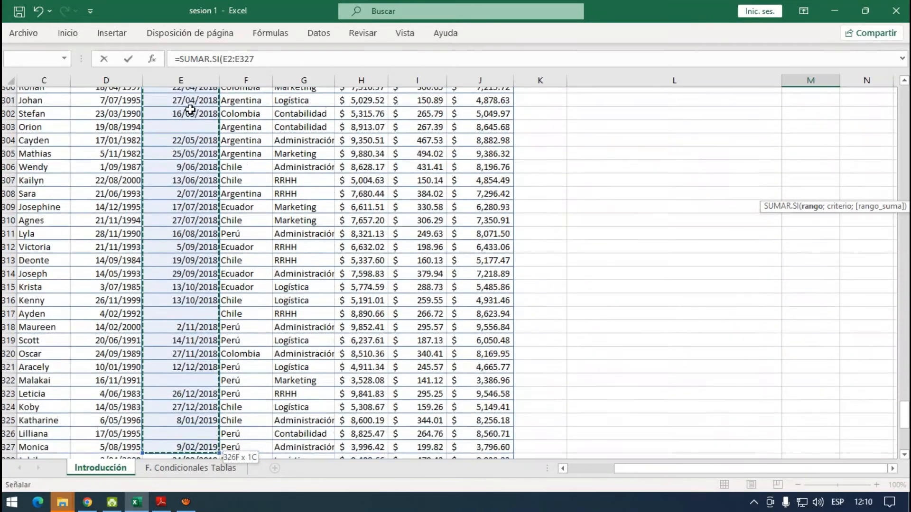
key(ctrl+shift+Up)
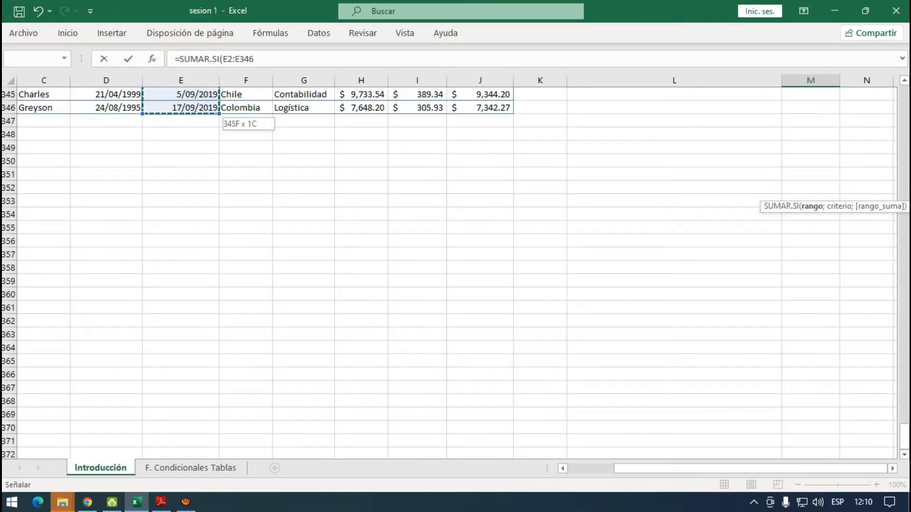
click(904, 436)
drag(904, 437, 906, 96)
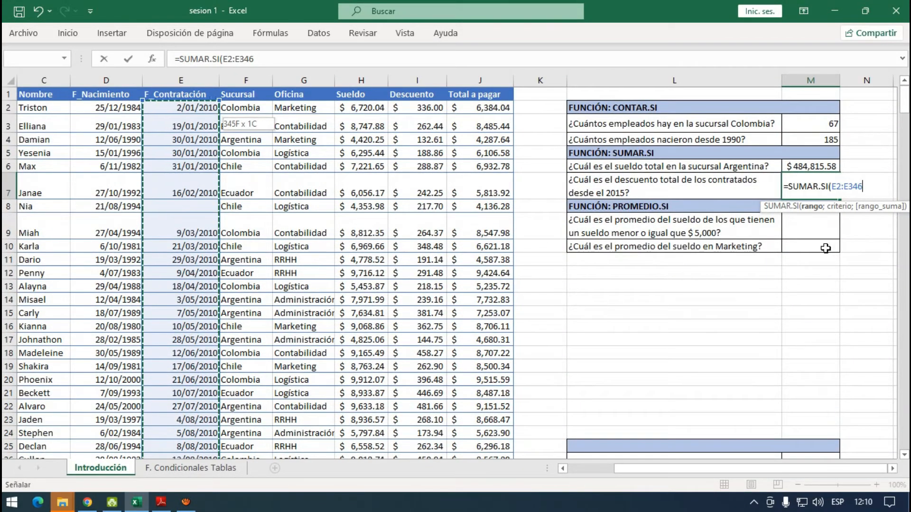
- Enter ">=01/01/2015" as the criterion of the M7 formula
text(;"<)
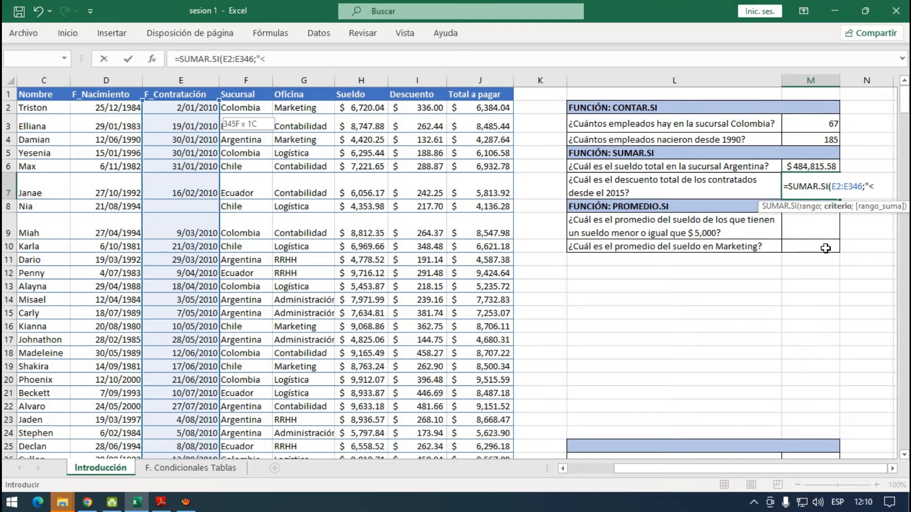
text(01/01/2015)
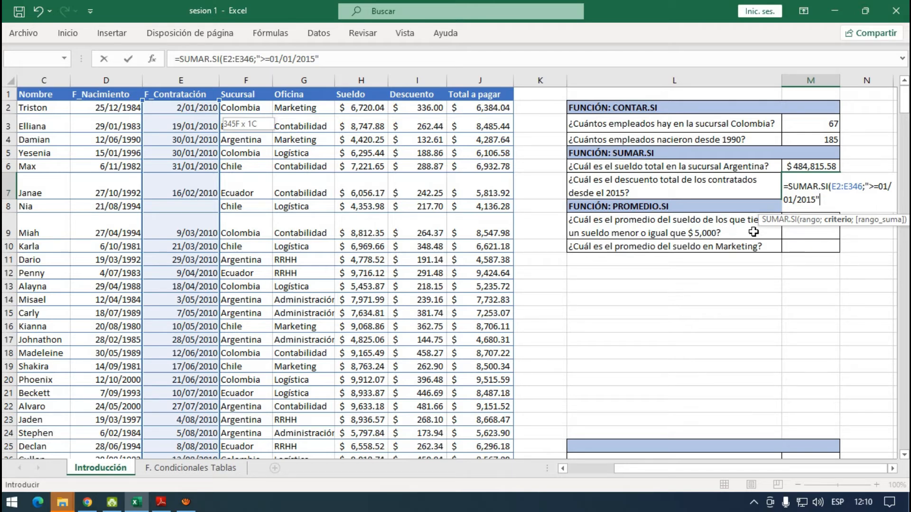
- Set the sum range to the Descuento data, I2:I346, complete the M7 formula, and check it
text(;)
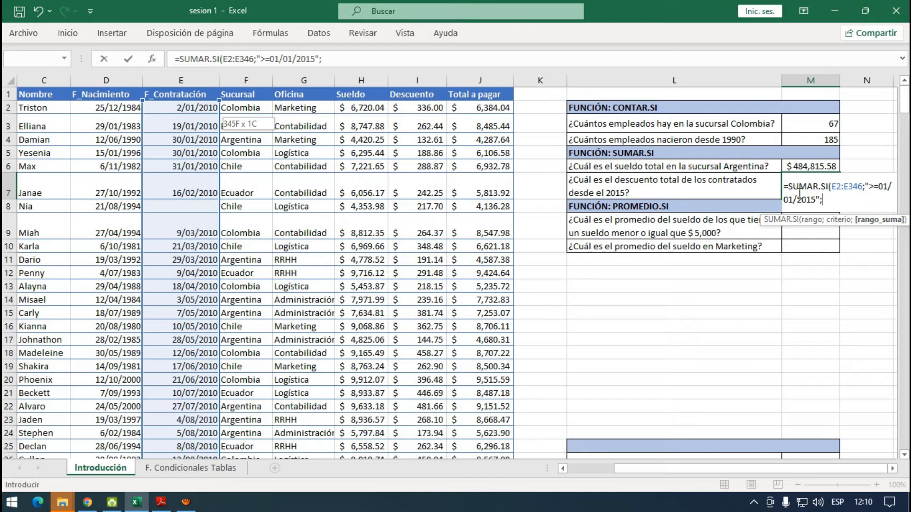
click(415, 107)
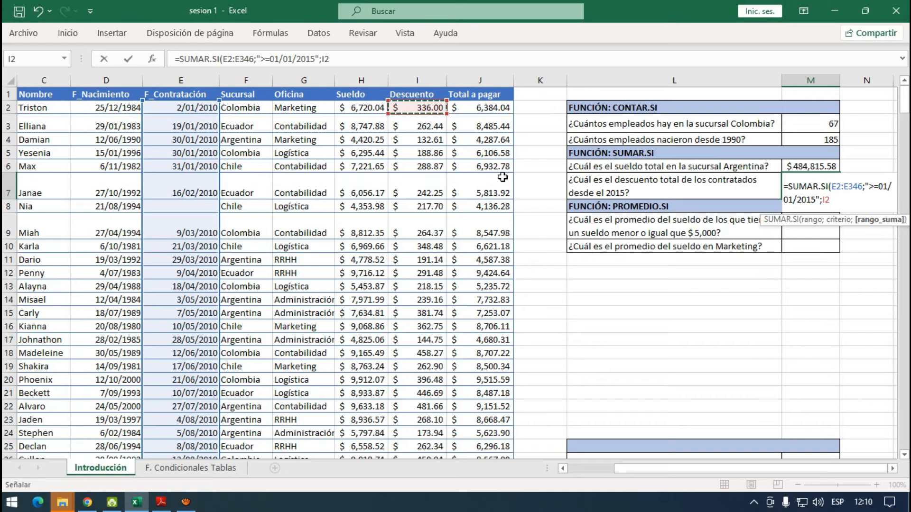
key(ctrl+shift+Down)
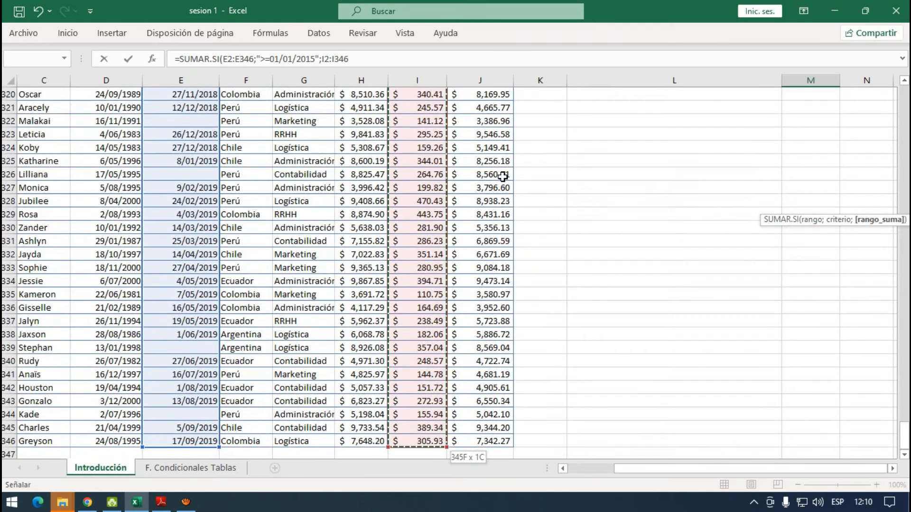
key(Return)
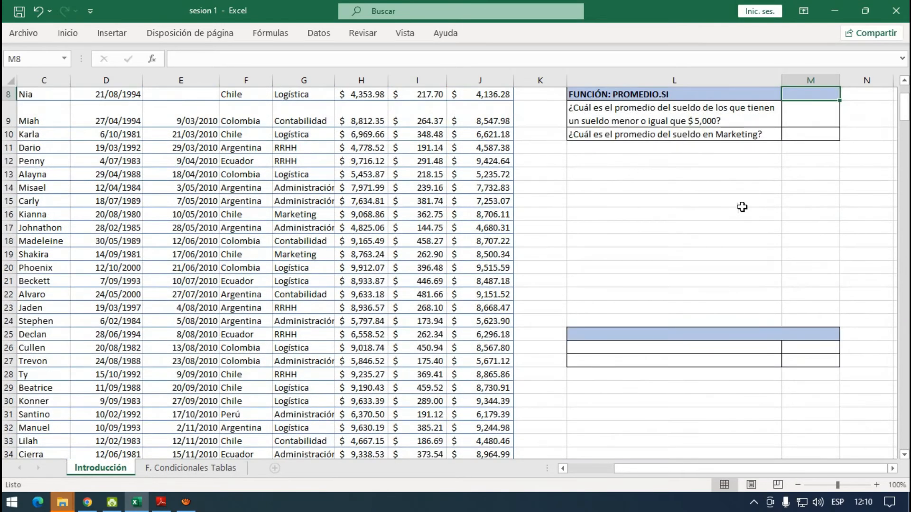
scroll(742, 207, up, 2)
click(807, 179)
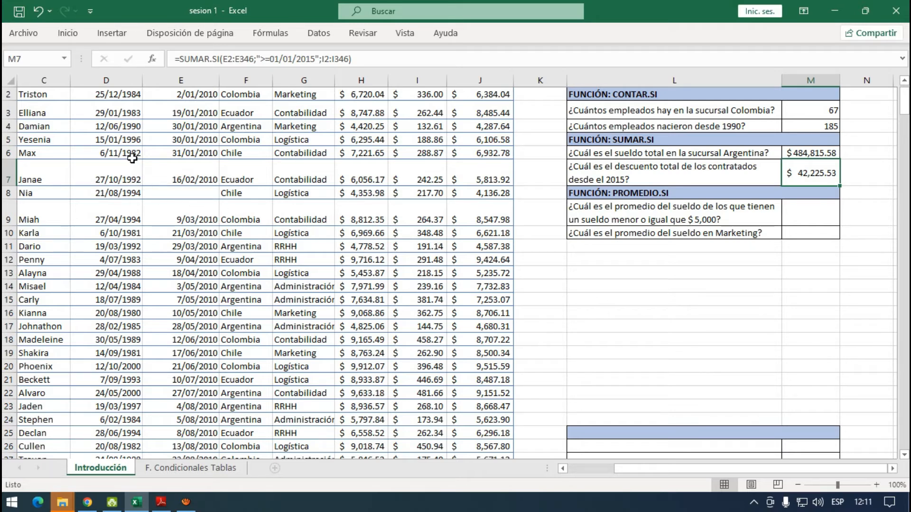
scroll(116, 152, up, 1)
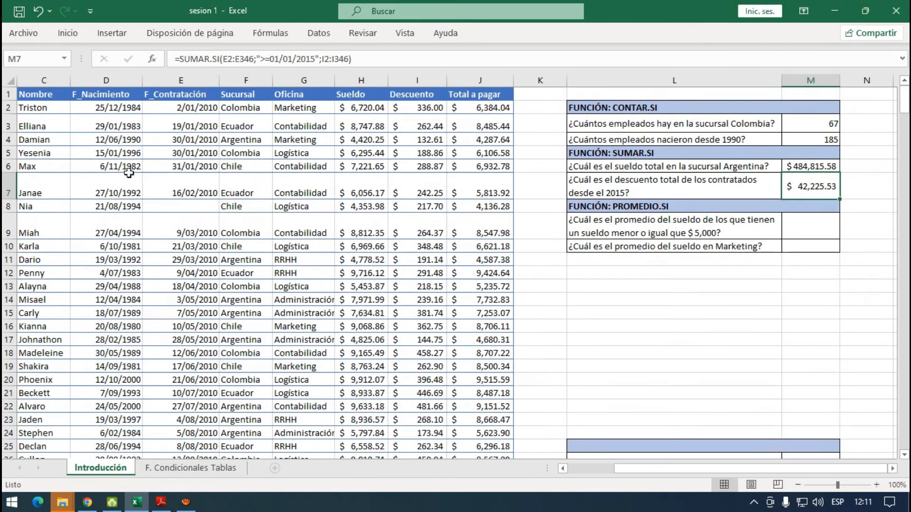
- Test the M7 total by changing the year of the F_Nacimiento date in D2 to 2016, and undo that change
click(130, 113)
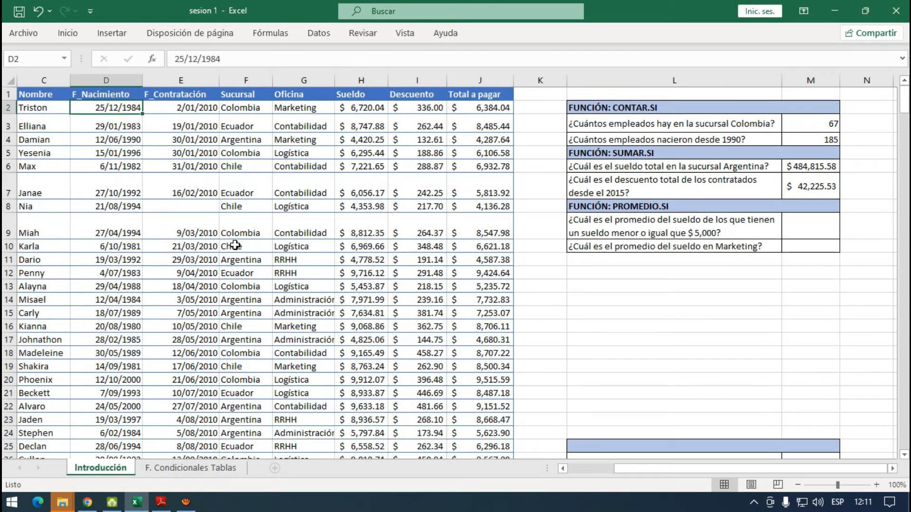
drag(222, 59, 203, 63)
text(2016)
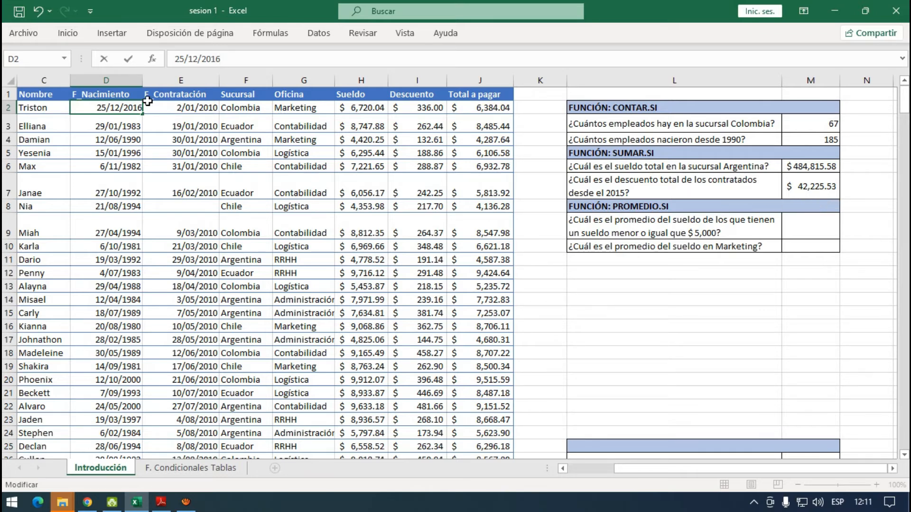
key(Return)
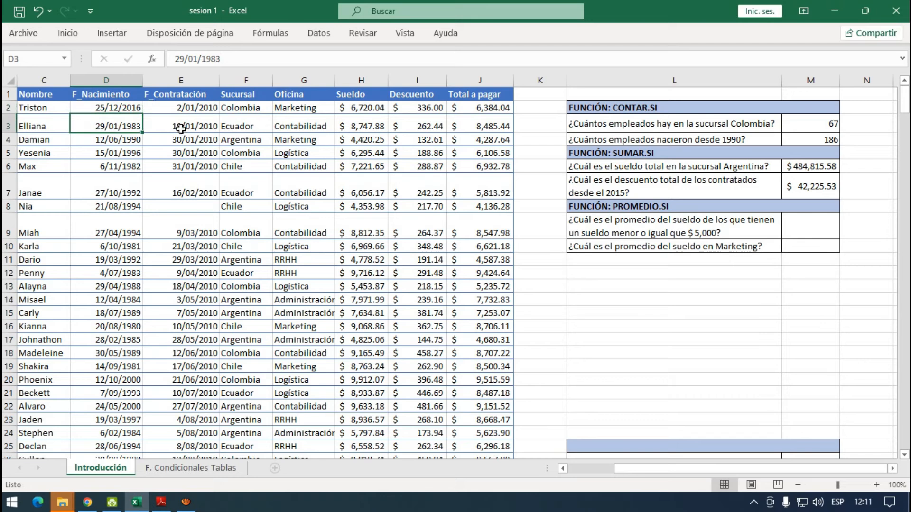
click(127, 108)
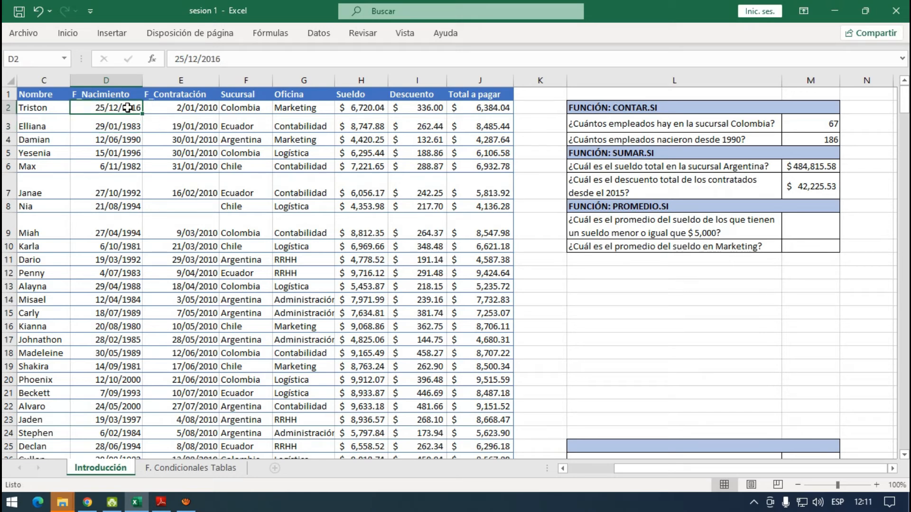
click(808, 191)
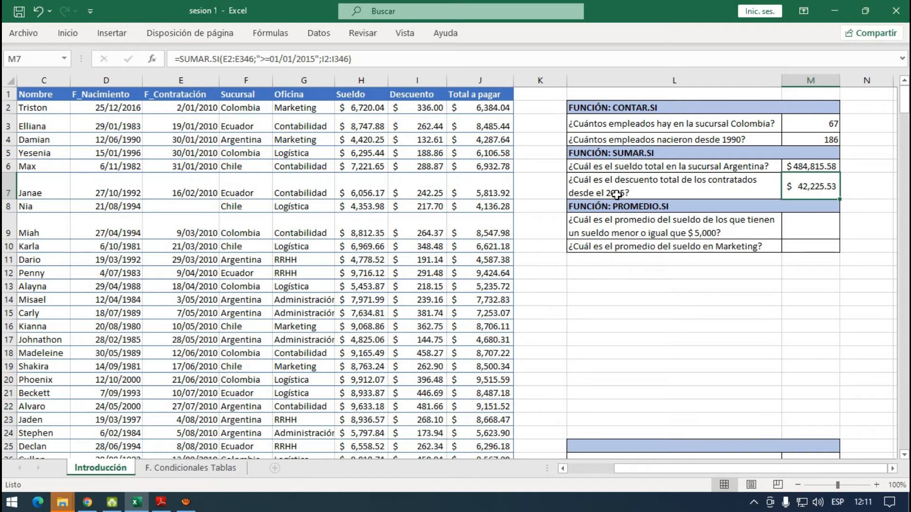
key(ctrl+z)
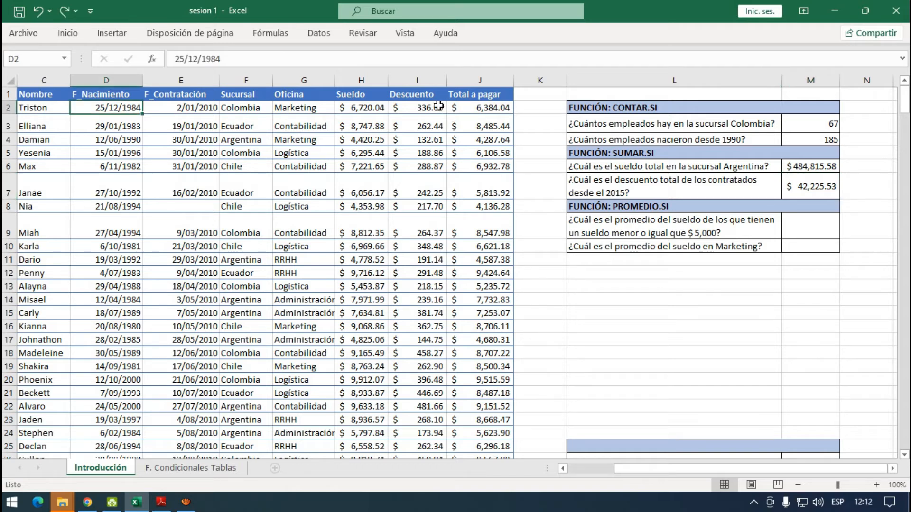
- Set the F_Nacimiento year in D2 to 2016 again, compare it with the M7 formula, and undo the change
click(232, 58)
drag(221, 59, 203, 59)
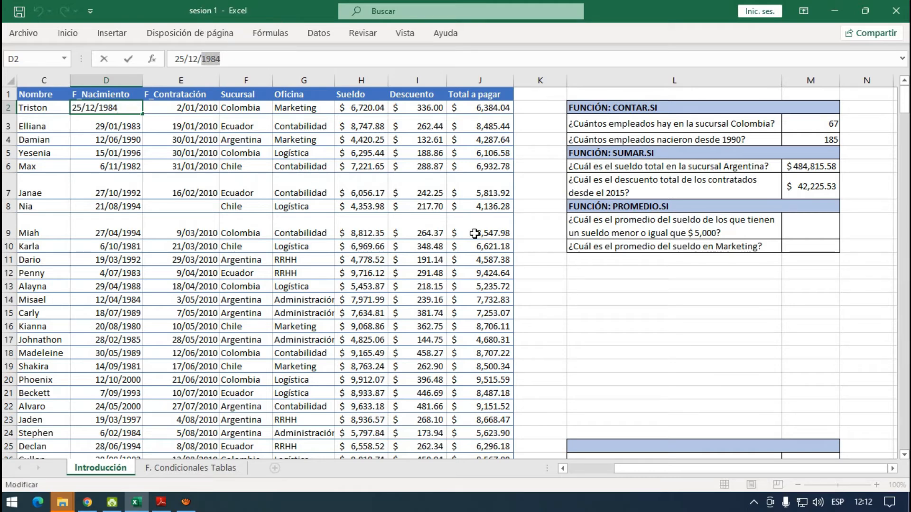
text(2016)
key(Return)
click(823, 188)
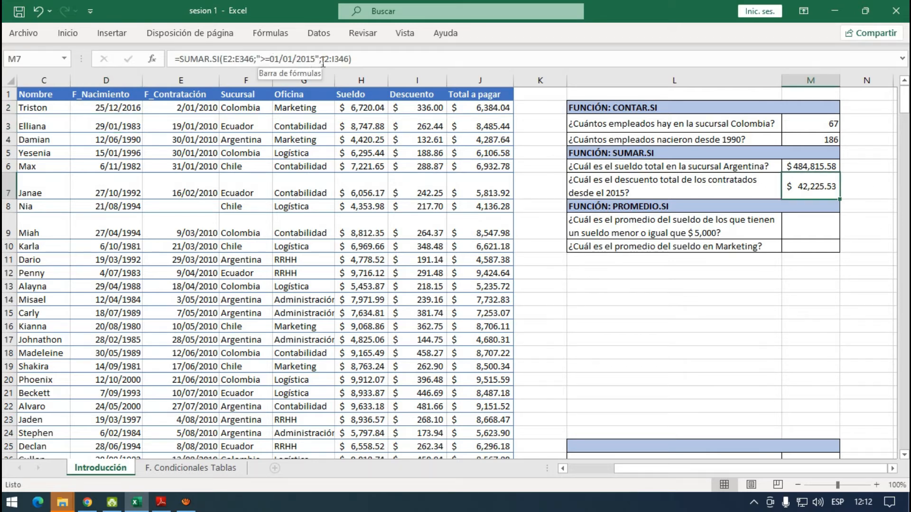
click(132, 108)
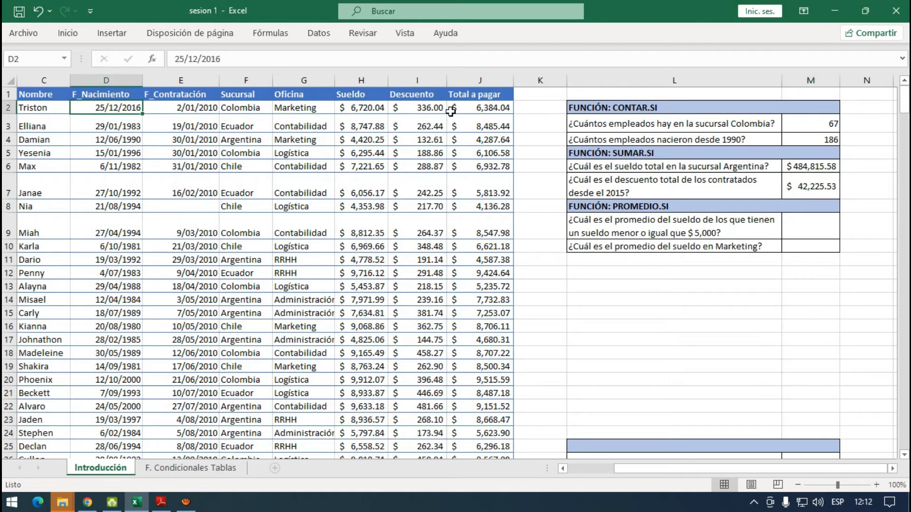
key(ctrl+z)
key(F7)
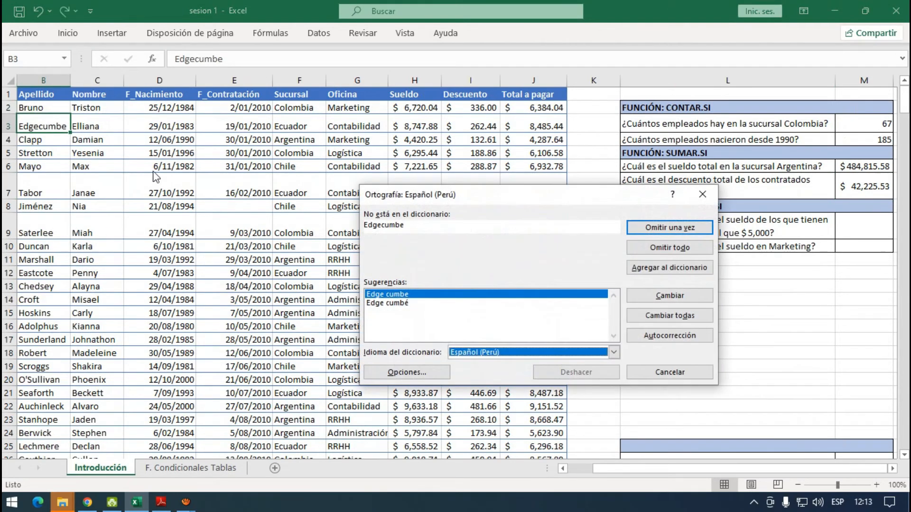
- Change the F_Contratación date in E2 to 2/01/2016 to test the M7 total
click(170, 110)
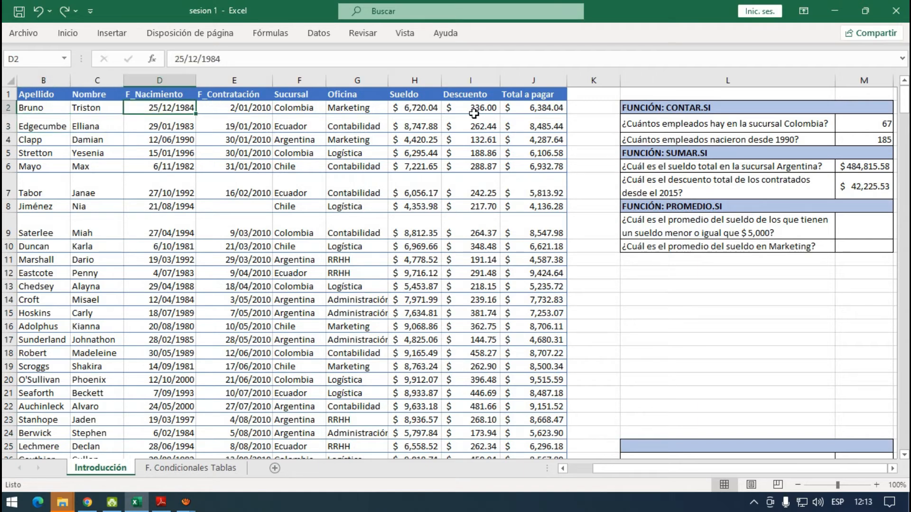
click(262, 109)
click(226, 58)
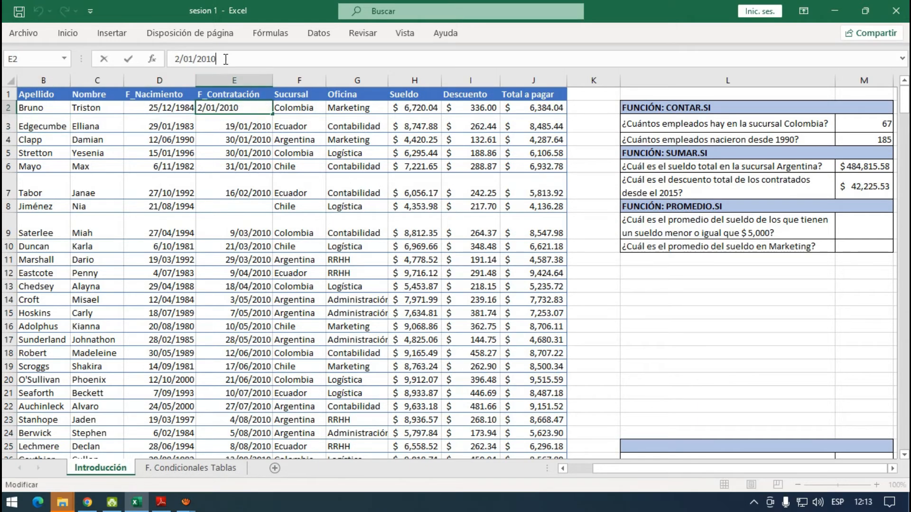
key(BackSpace)
text(6)
key(Return)
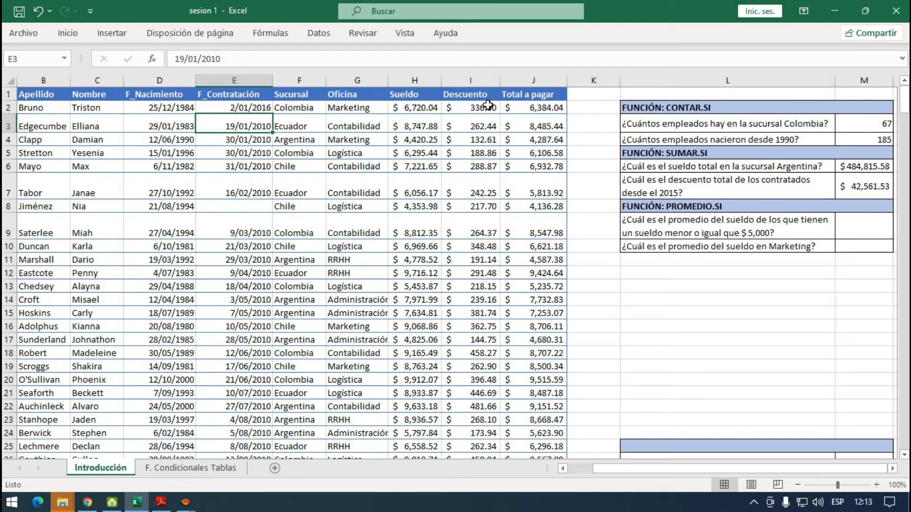
- Restore the F_Contratación date in E2 to 2/01/2010
click(255, 108)
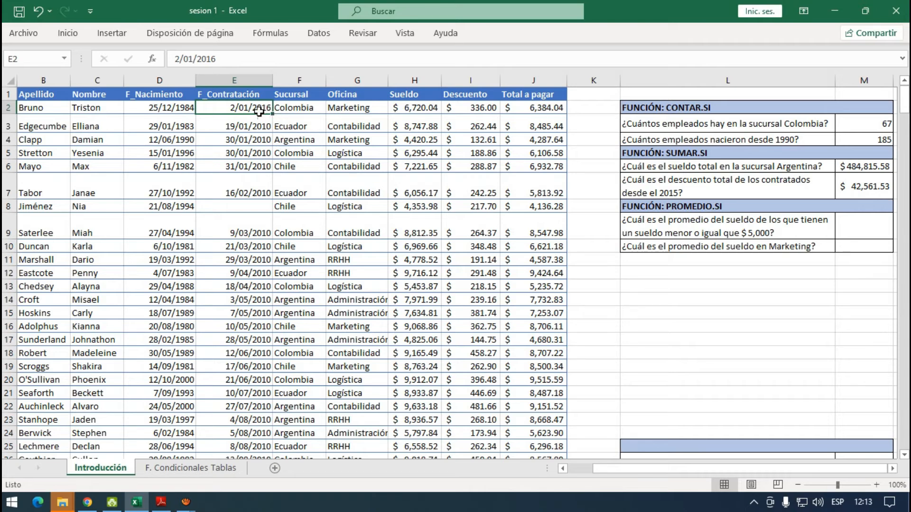
click(236, 58)
key(BackSpace)
text(0)
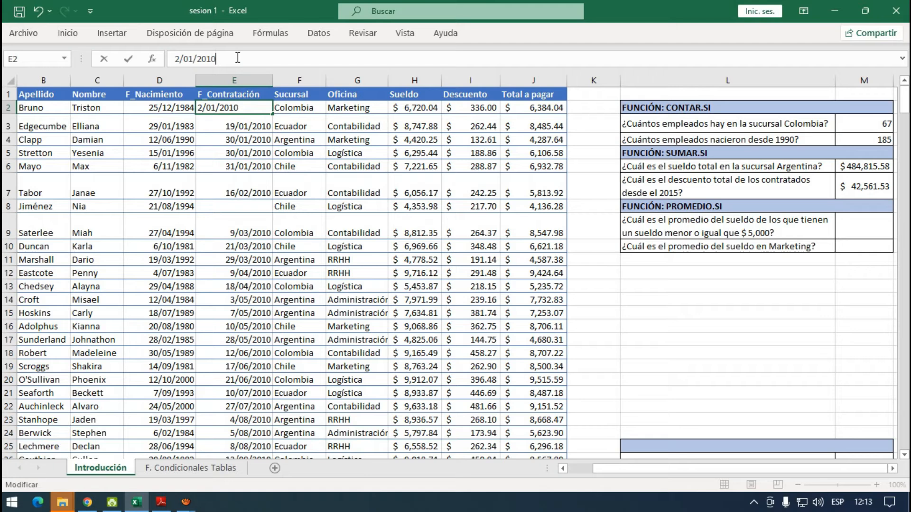
key(Return)
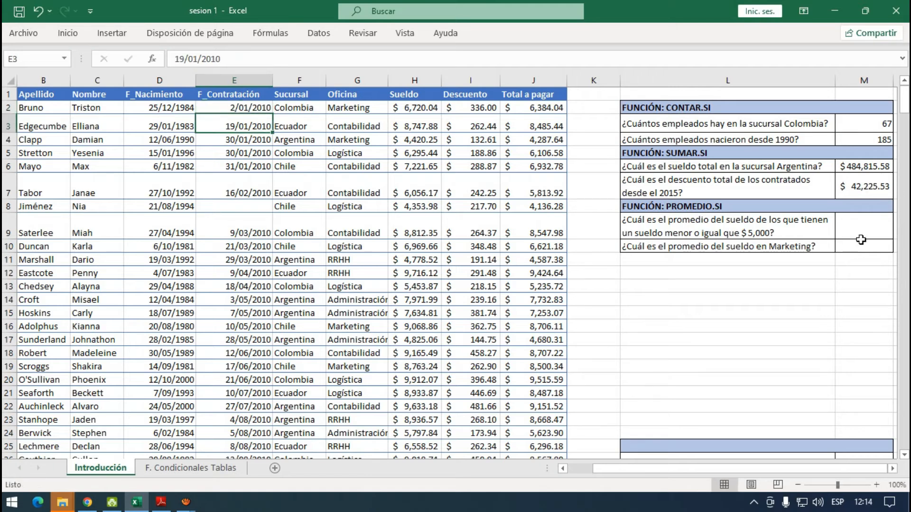
- Start a PROMEDIO.SI formula in M9 with the Sueldo range H2:H346 as its criteria range
click(866, 225)
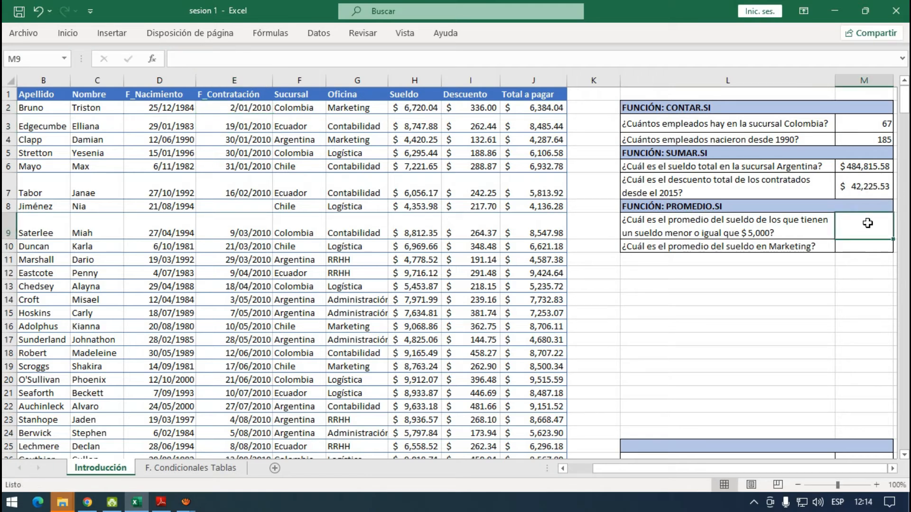
text(=promedio.)
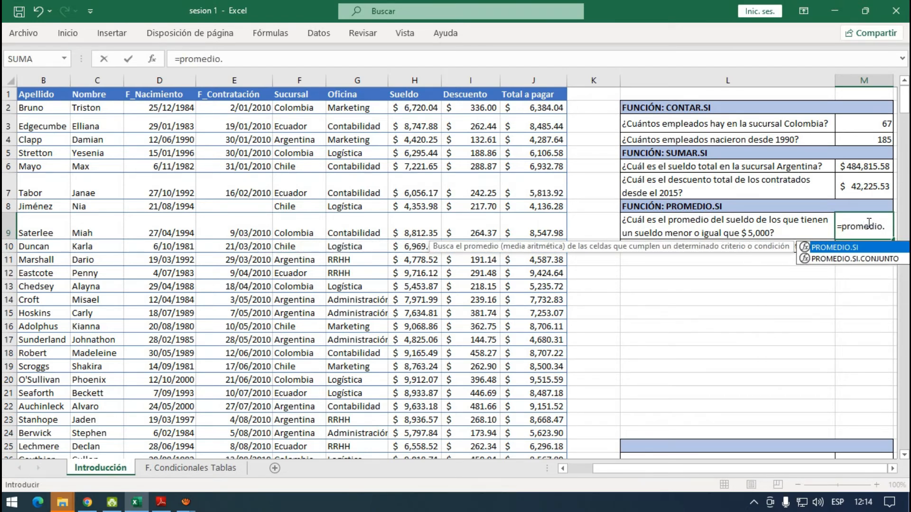
text(si)
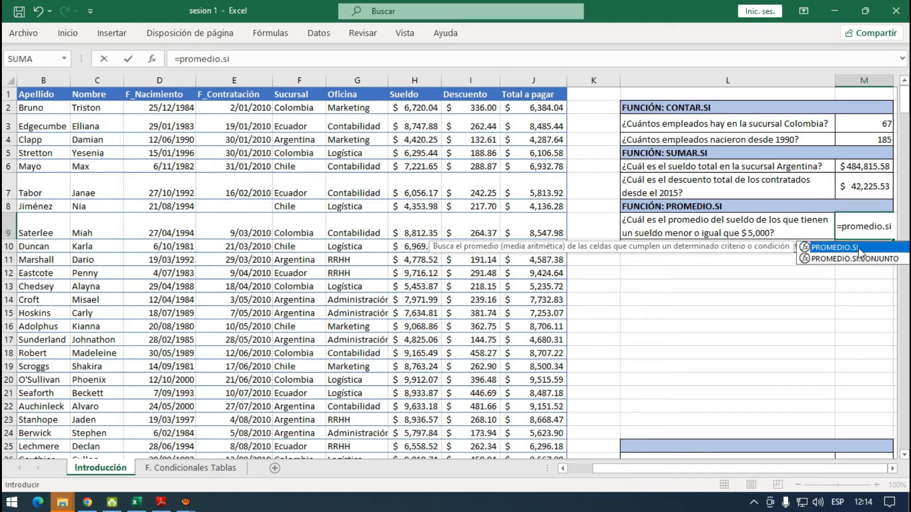
double_click(835, 248)
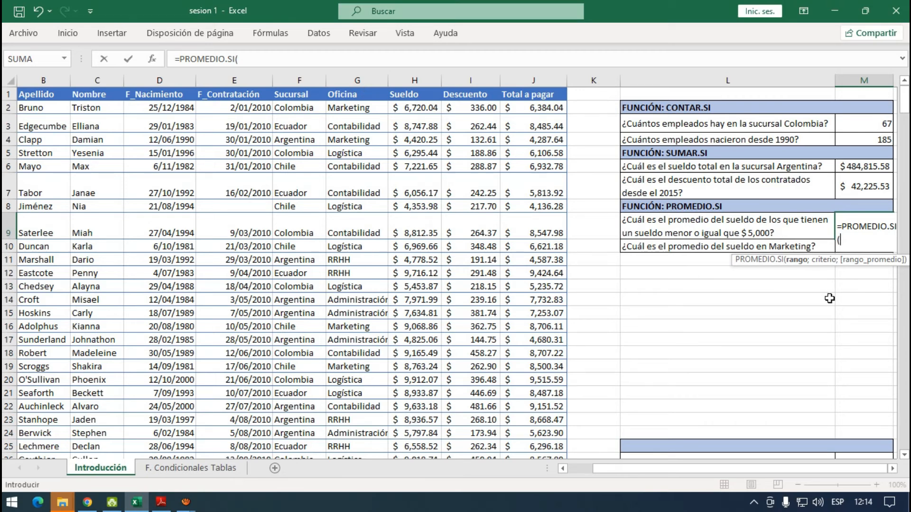
click(416, 108)
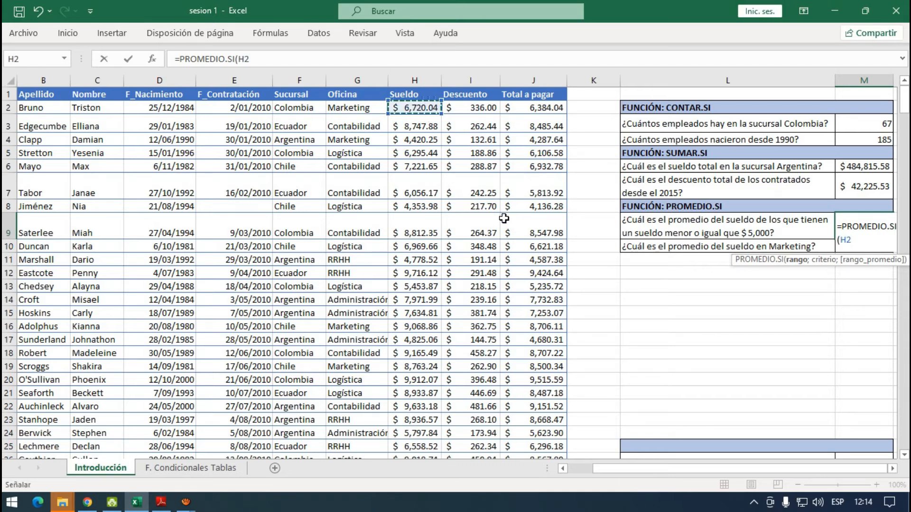
key(ctrl+shift+Down)
drag(904, 434, 907, 108)
text(;)
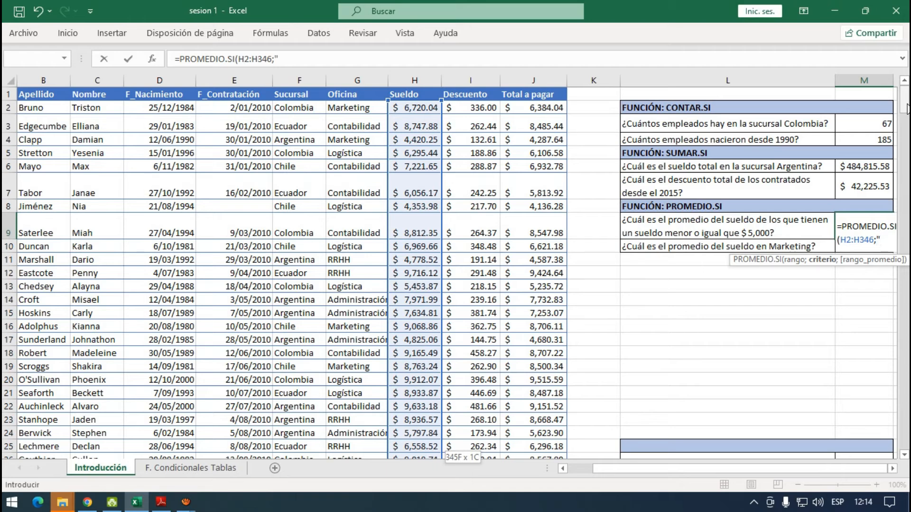
- Complete the M9 formula with the criterion "<=5000, lacking its closing quote, and average range H2:H346, accepting the proposed correction
text("<=5000)
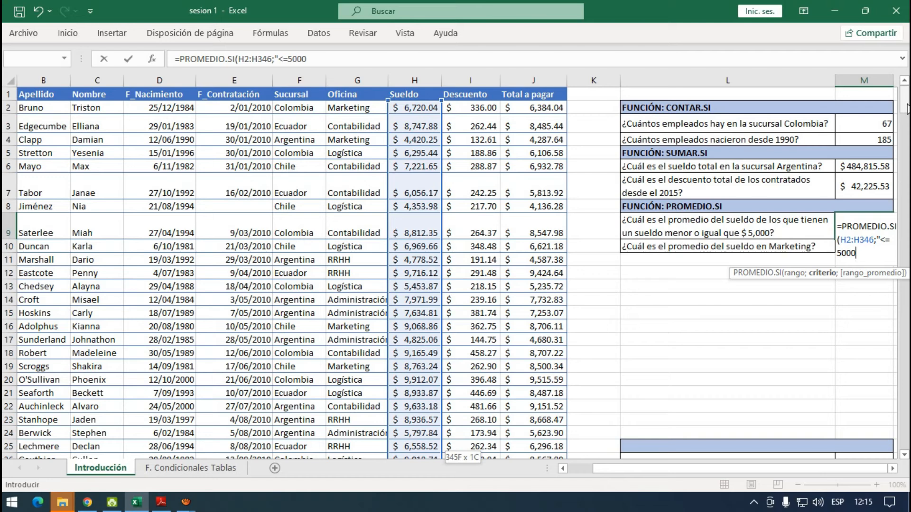
text(;)
click(412, 105)
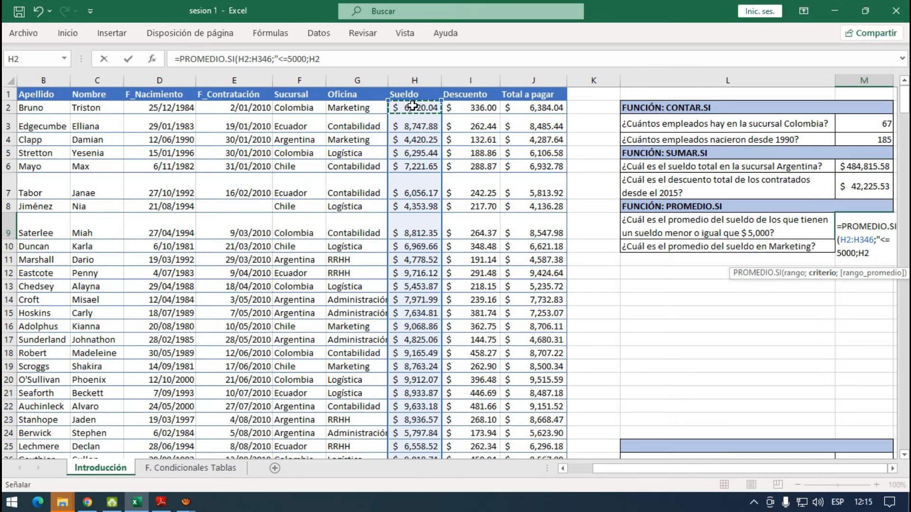
key(ctrl+shift+Down)
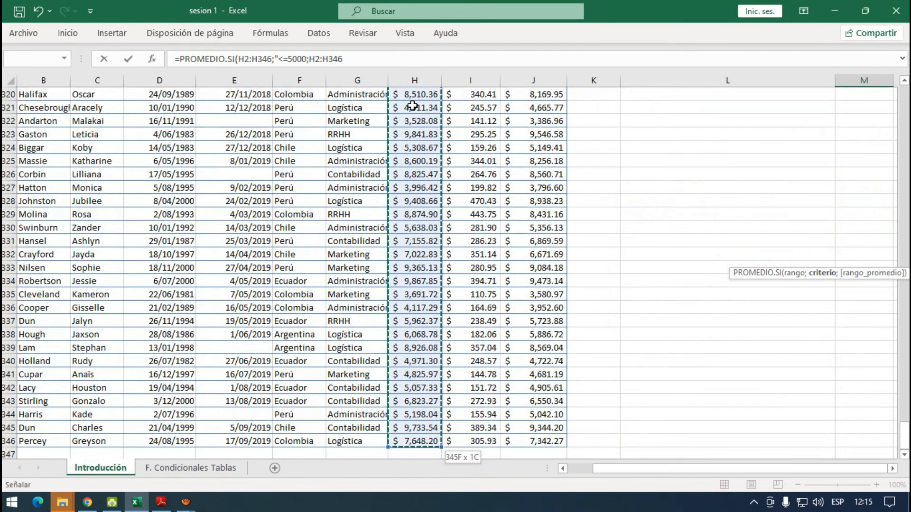
key(ctrl+BackSpace)
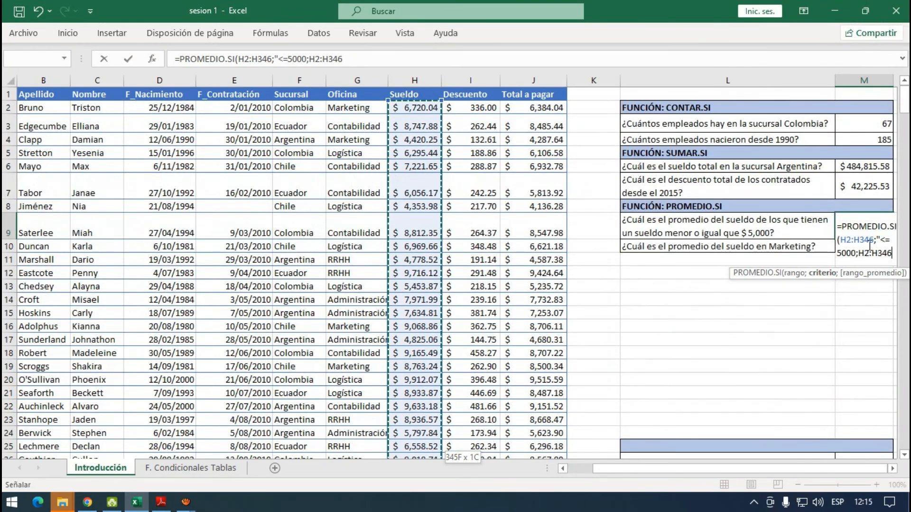
key(Return)
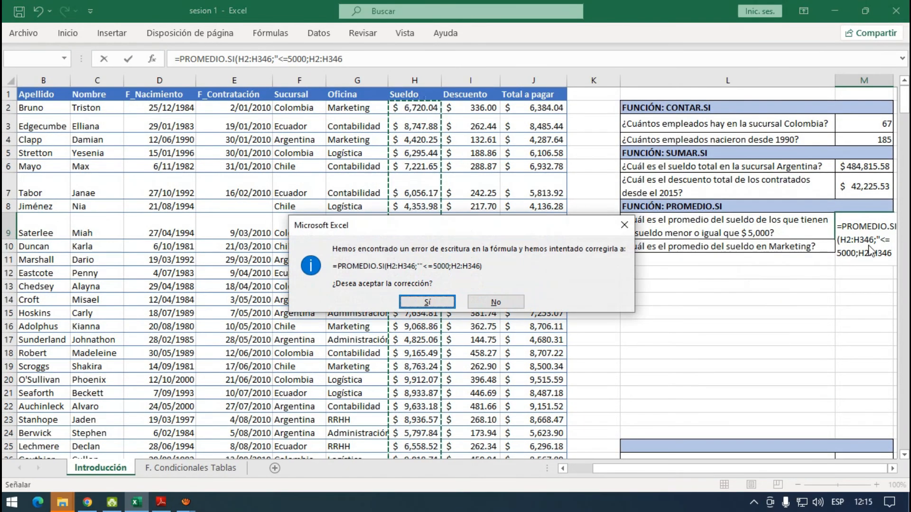
click(425, 300)
click(880, 229)
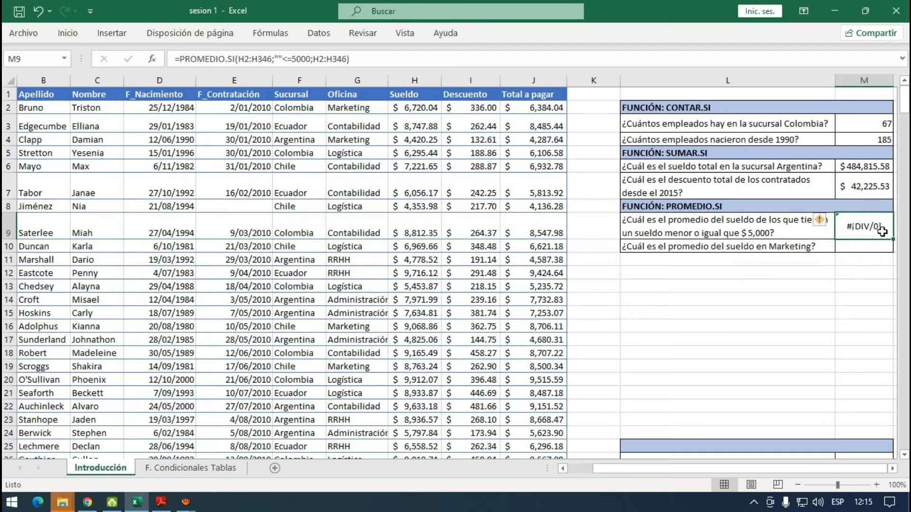
- Correct the quotation marks in the M9 formula so that the criterion reads "<=5000"
click(276, 57)
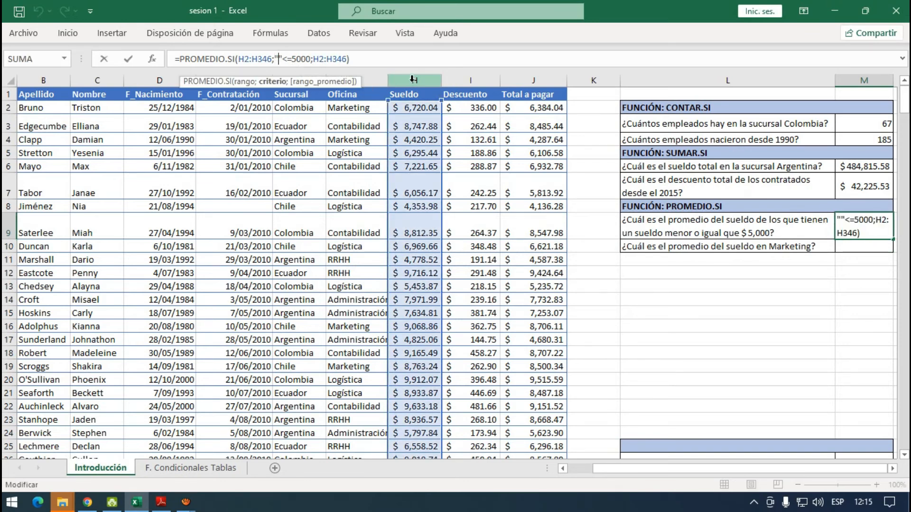
key(Delete)
key(Right)
key(Right)
key(Right)
key(Right)
key(Right)
key(Right)
key(Right)
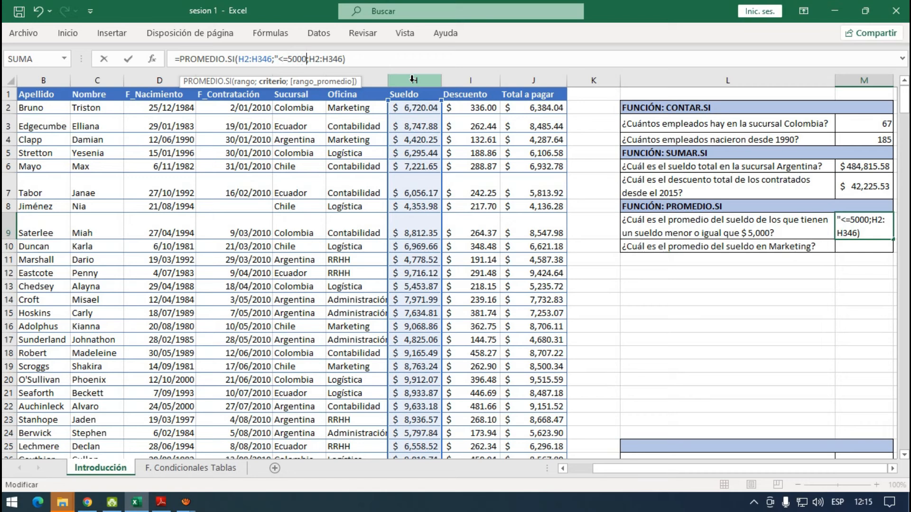
text(")
key(Return)
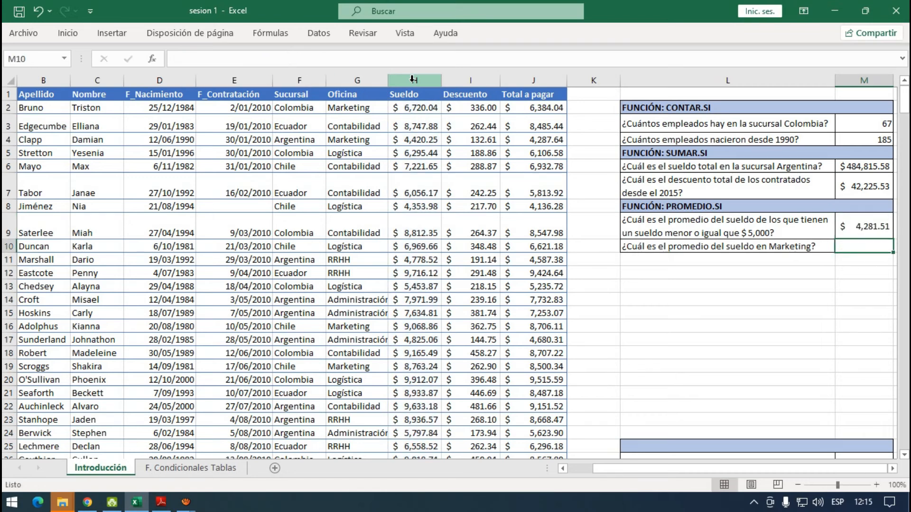
key(Up)
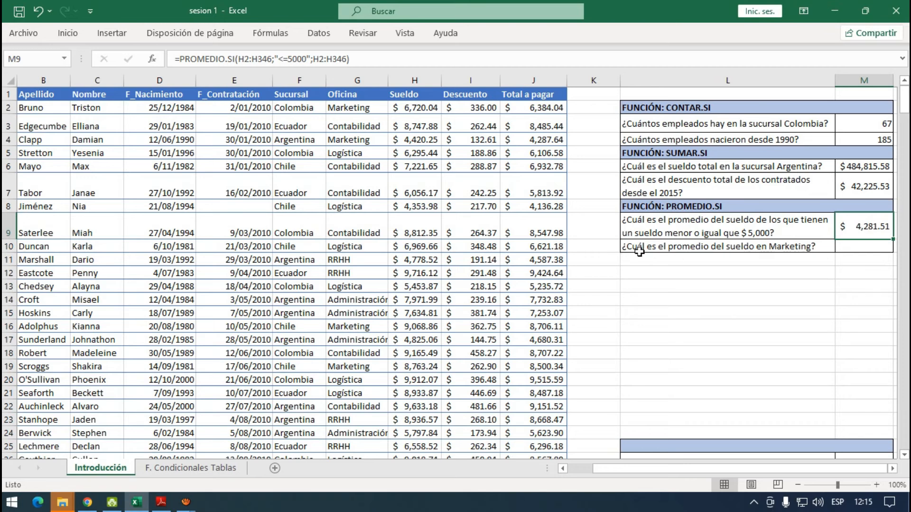
- Start a PROMEDIO.SI formula in M10 with the Oficina range G2:G346 as its criteria range
click(839, 249)
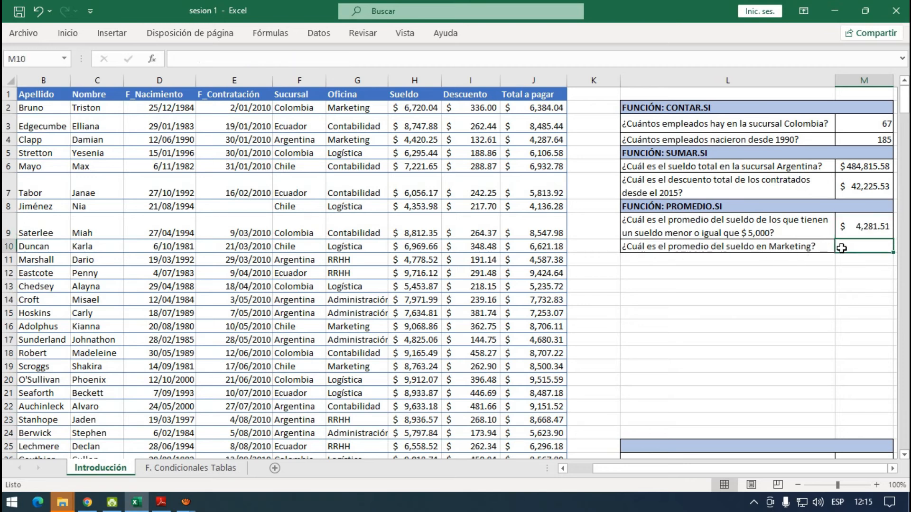
text(=)
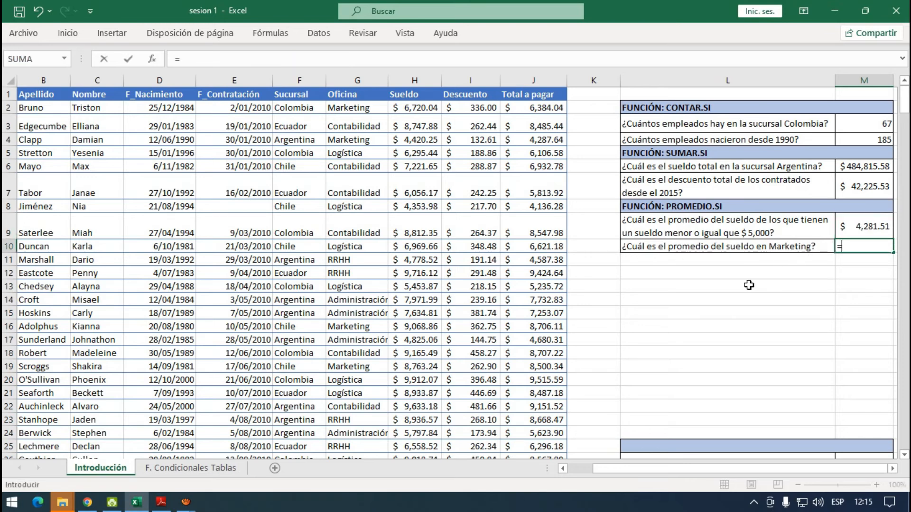
text(promedio)
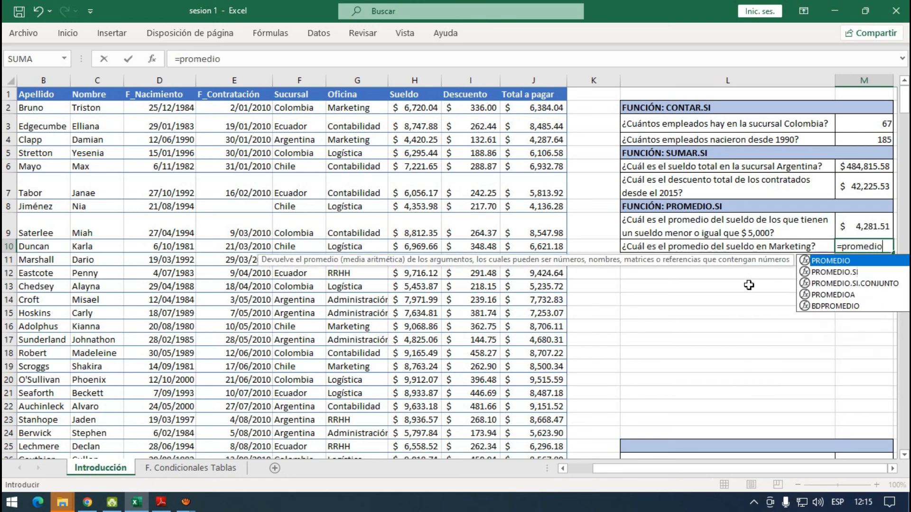
text(.si)
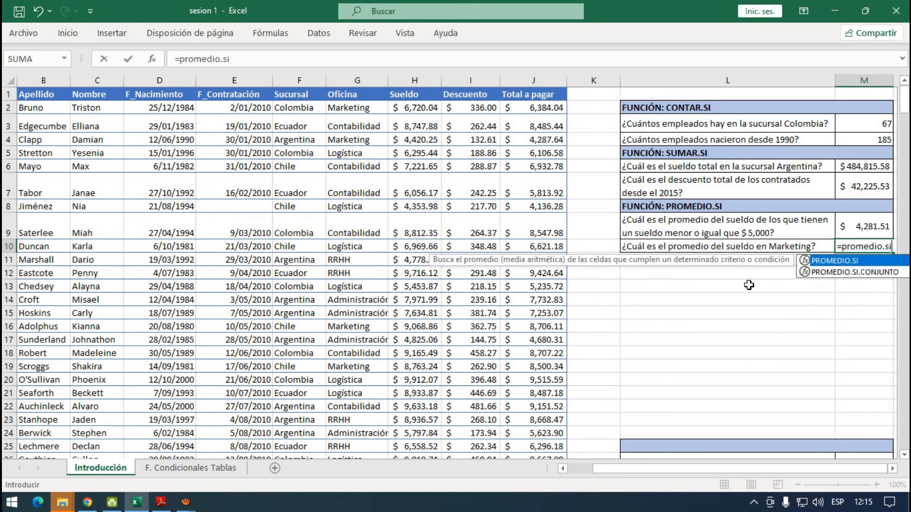
text(()
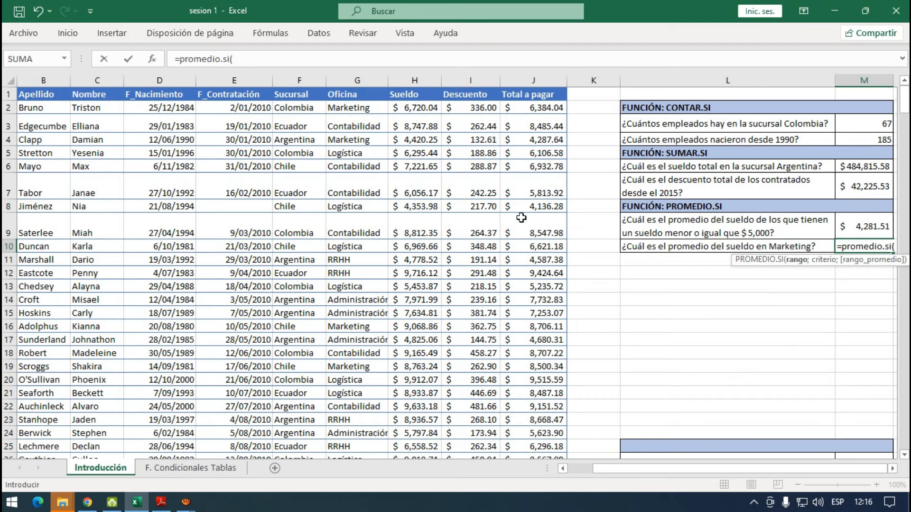
click(368, 108)
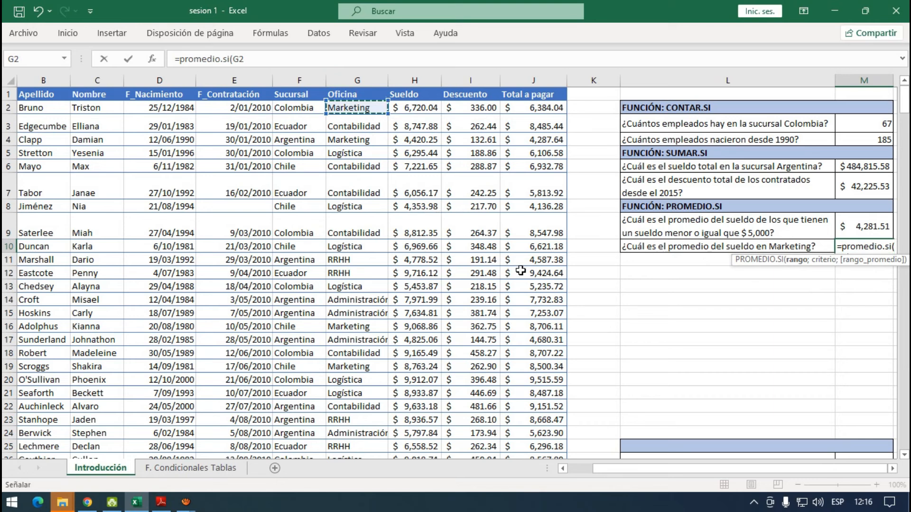
key(ctrl+shift+Down)
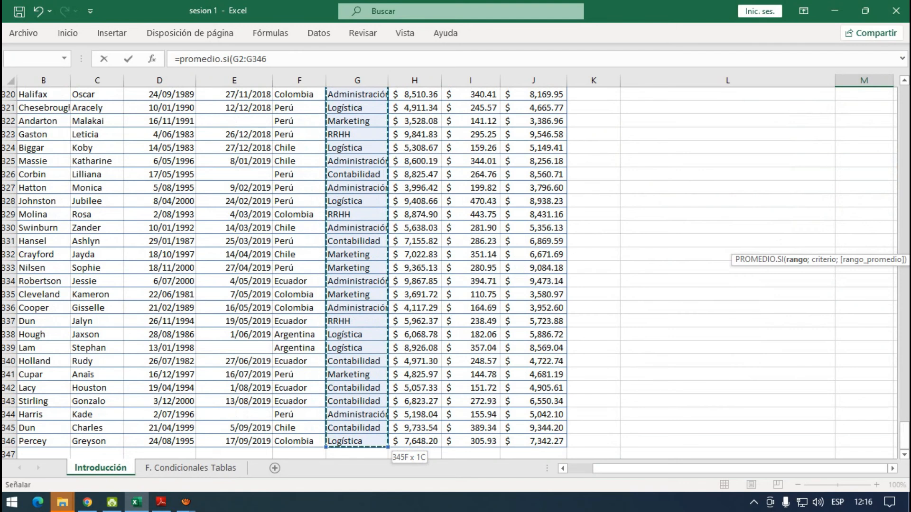
drag(904, 434, 904, 95)
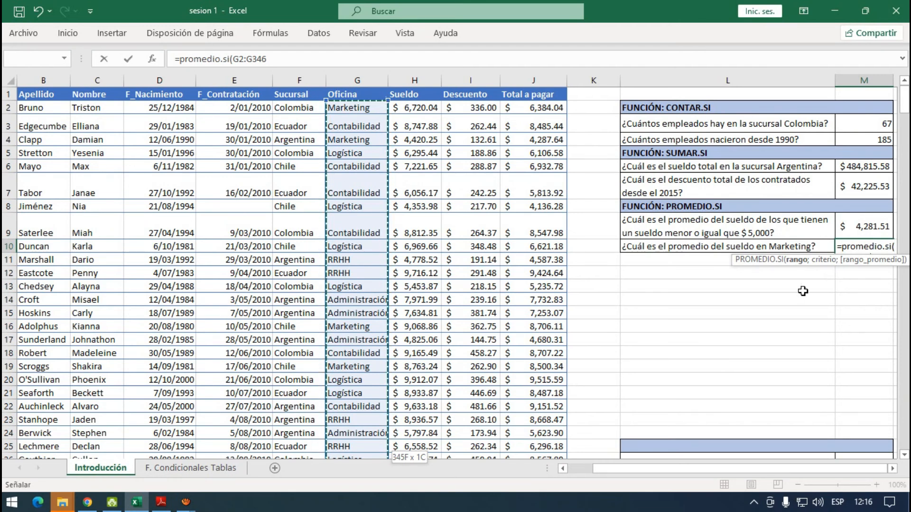
- Add "Marketing" as the criterion of the M10 formula and continue to the average range argument
text(;")
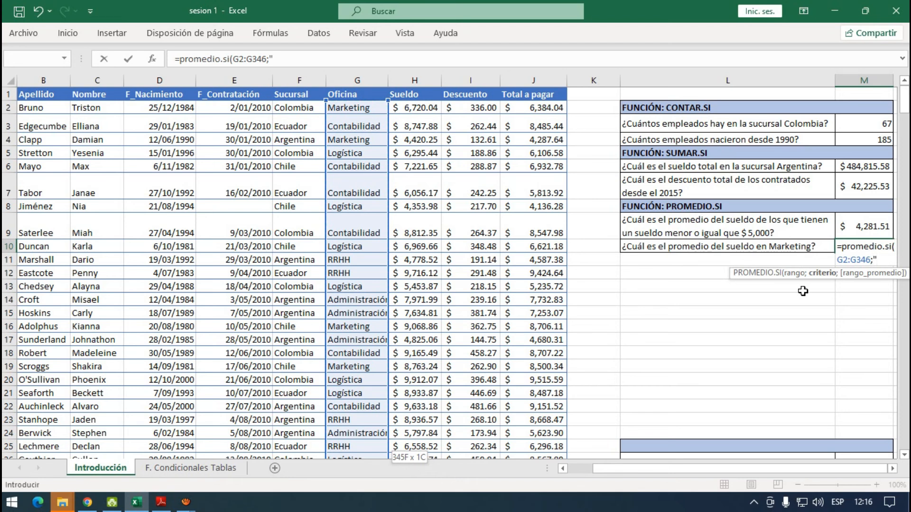
text(MaR)
key(BackSpace)
key(BackSpace)
text(arketing!)
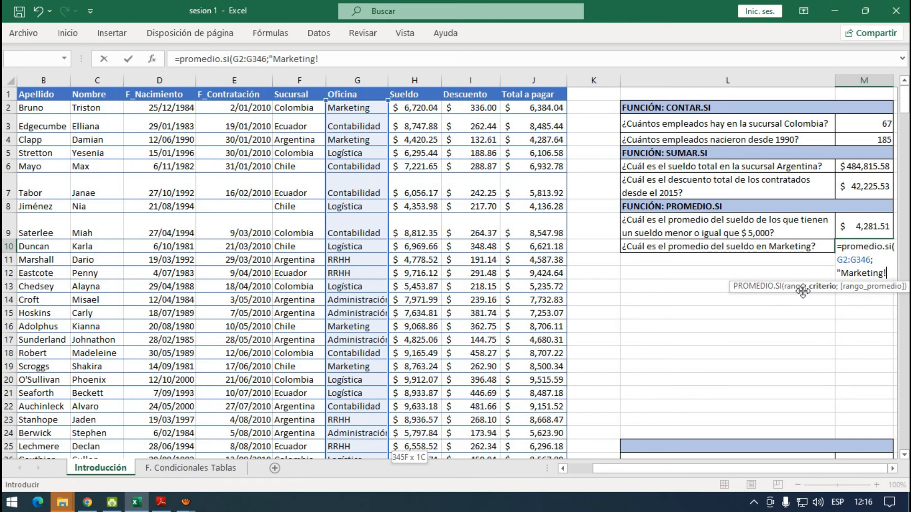
key(BackSpace)
text("!)
text(;)
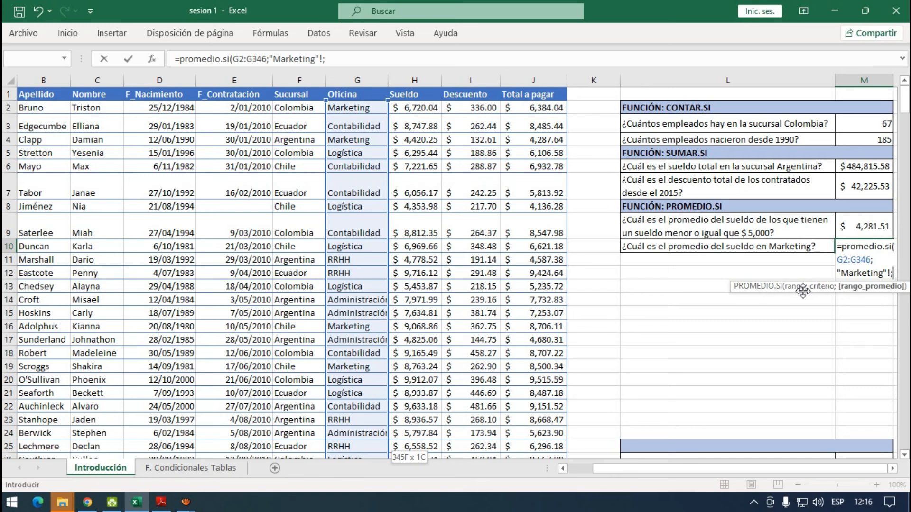
- Add the Sueldo range H2:H346 as the average range and try to enter the M10 formula
click(417, 105)
key(ctrl+shift+Down)
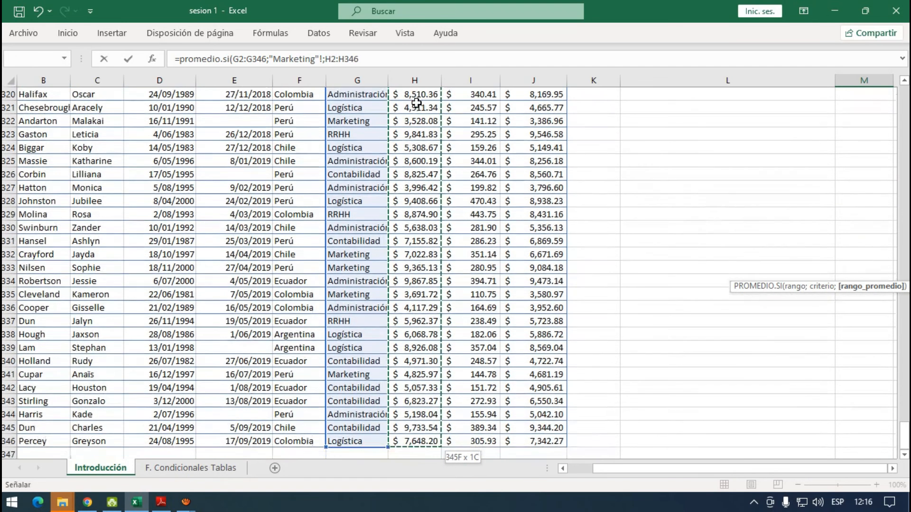
key(Return)
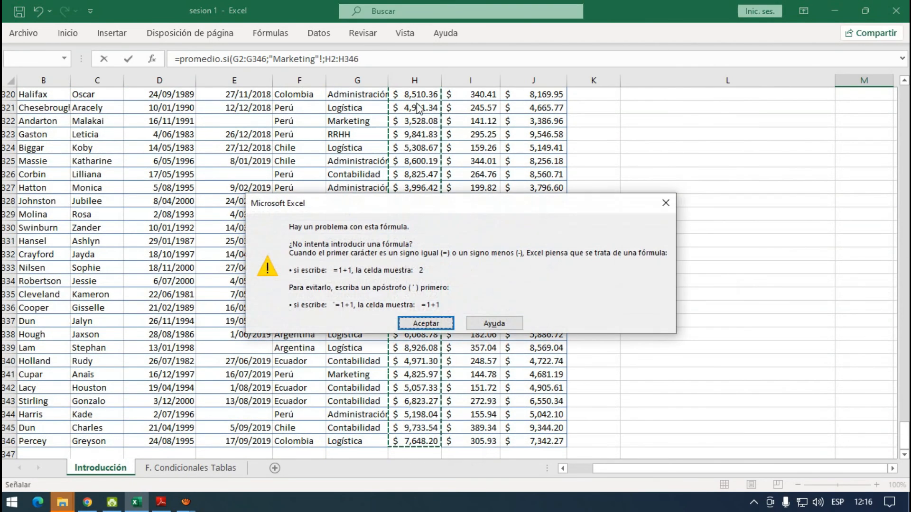
key(Return)
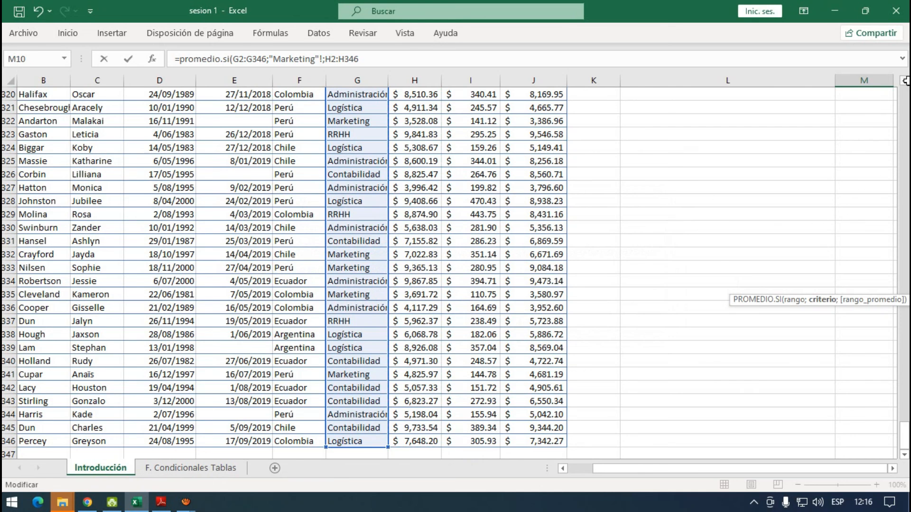
- Remove the stray exclamation mark after "Marketing" in the M10 formula and enter the formula
click(907, 103)
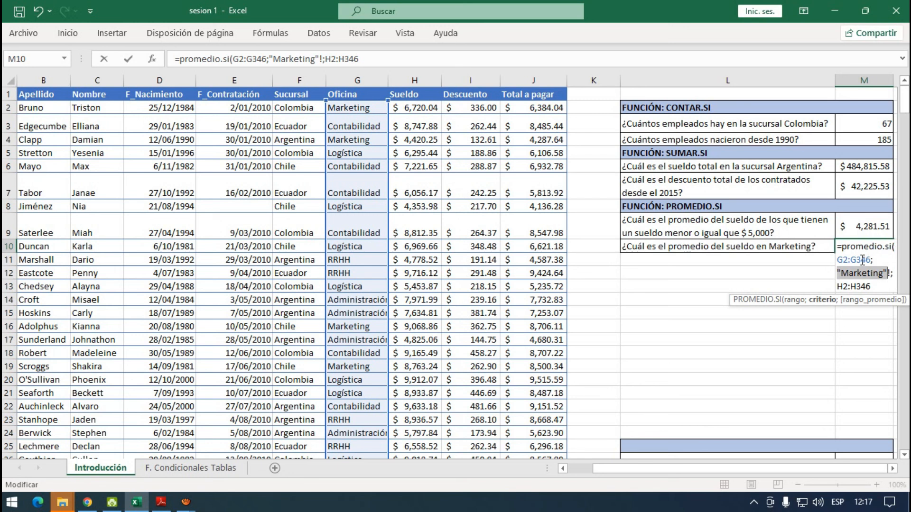
click(891, 274)
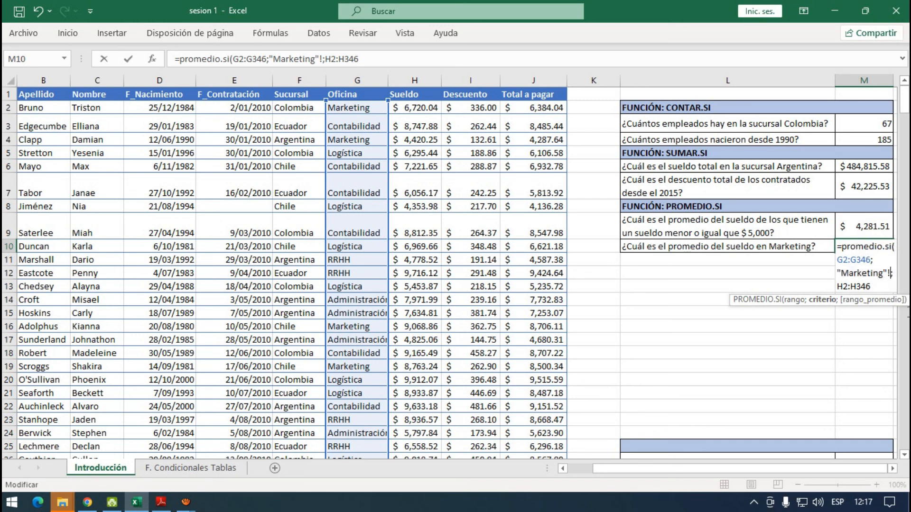
key(BackSpace)
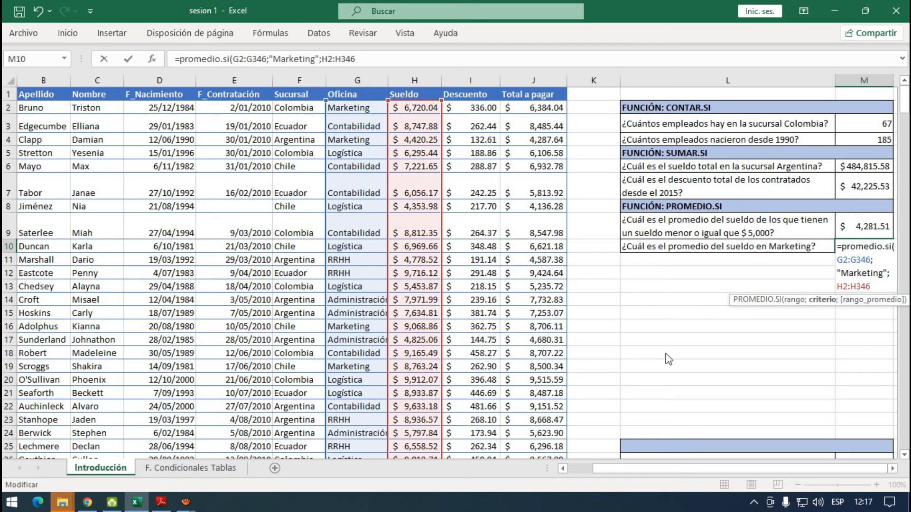
key(Return)
click(873, 246)
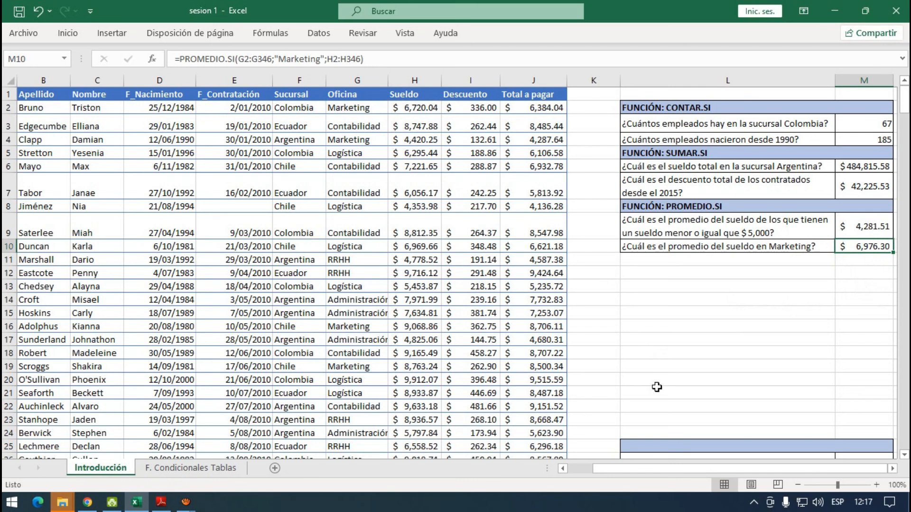
- Test the M10 average by changing the Oficina in G6 to Marketing, and undo that change
click(346, 170)
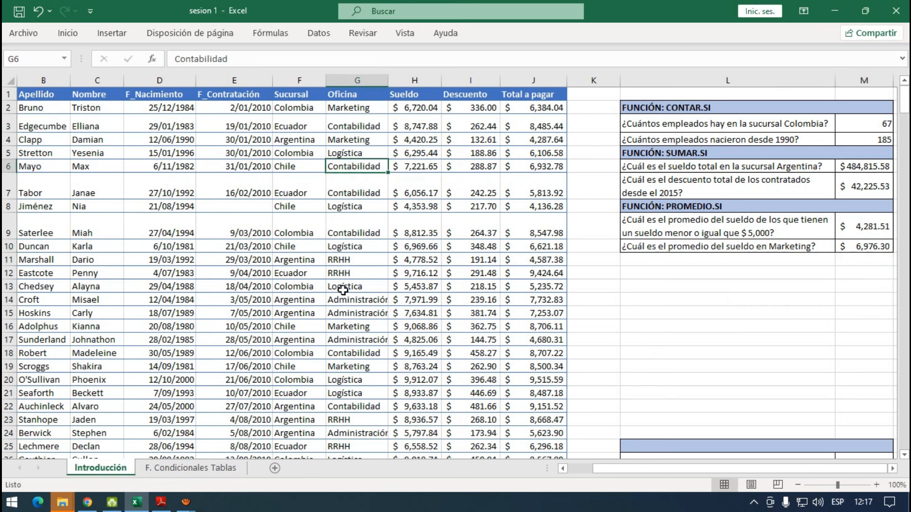
text(Marketing)
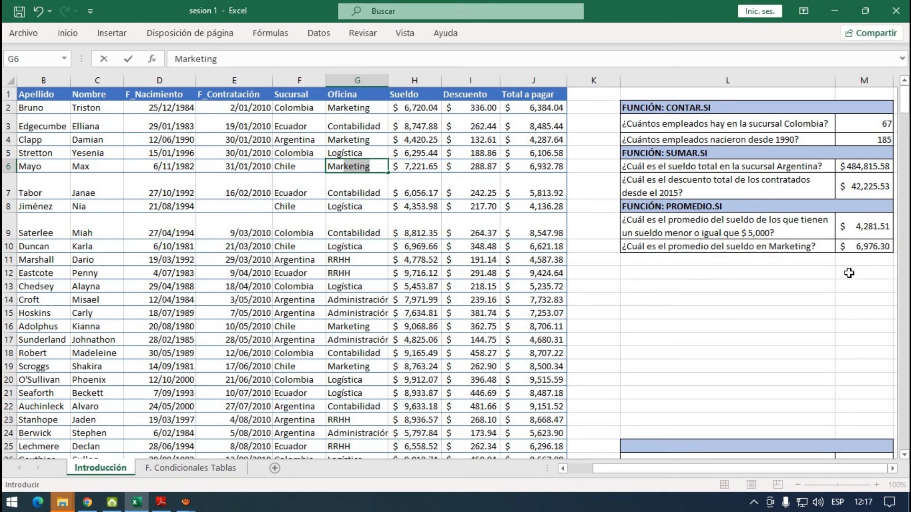
key(Return)
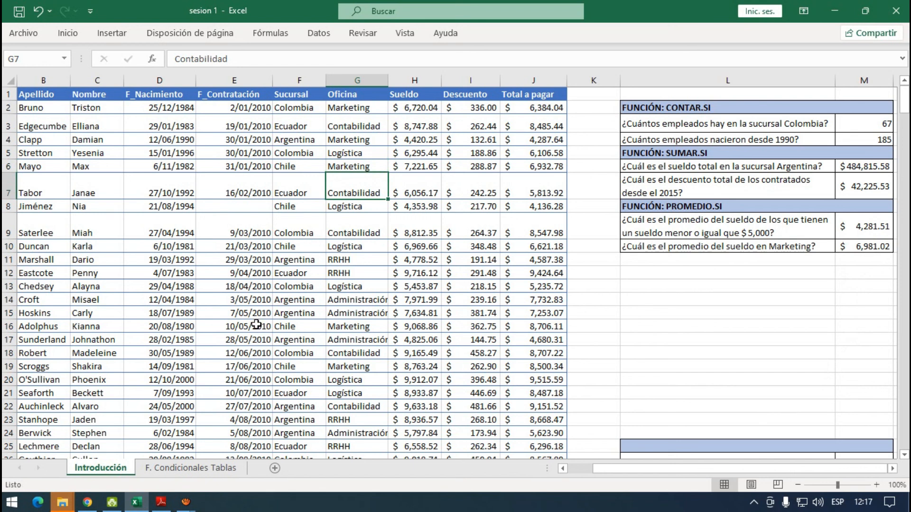
key(ctrl+z)
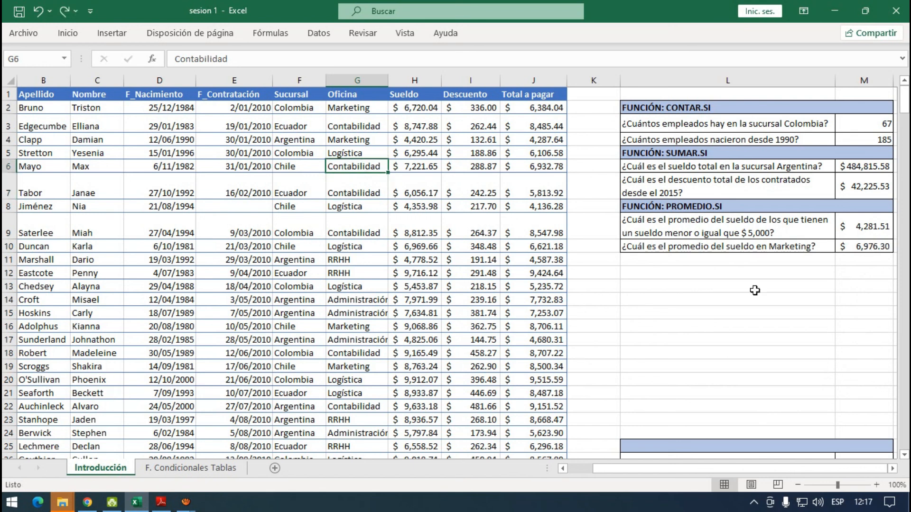